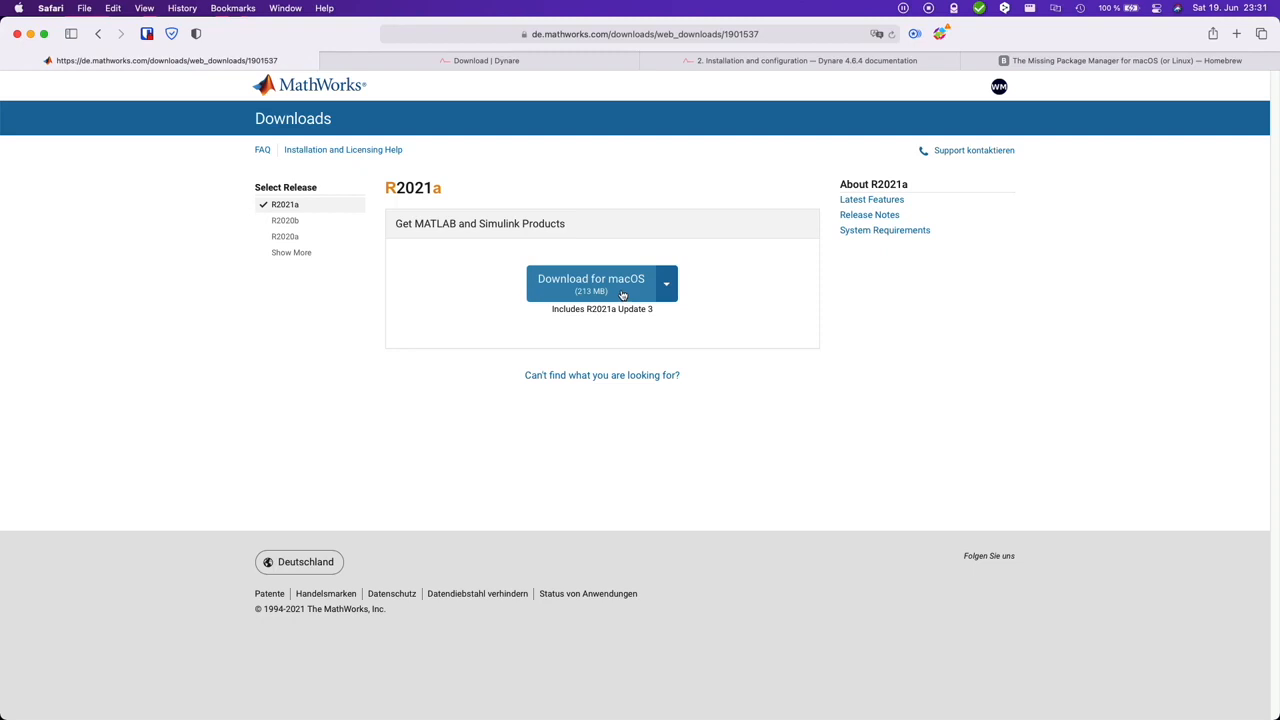
Step: Download the MATLAB R2021a installer for macOS and open the downloaded disk image matlab_R2021a_maci64 2.dmg
left_click(622, 295)
left_click(870, 395)
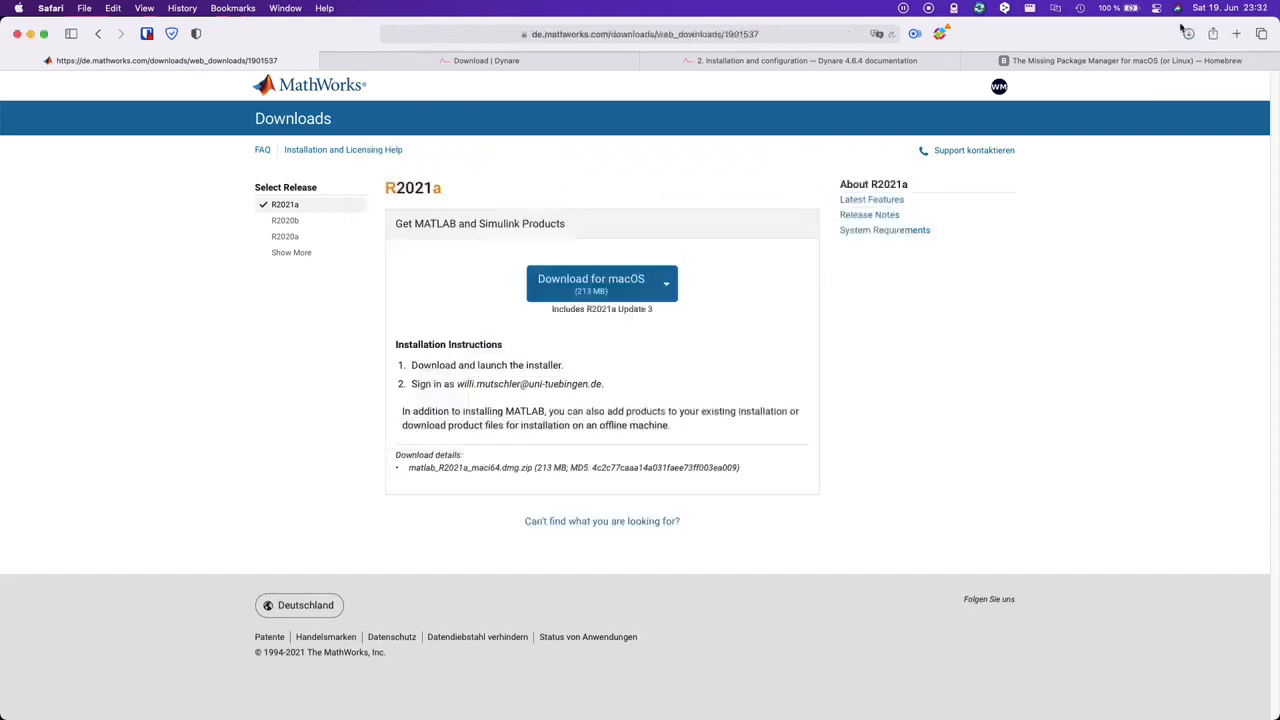
left_click(1189, 33)
double_click(1140, 97)
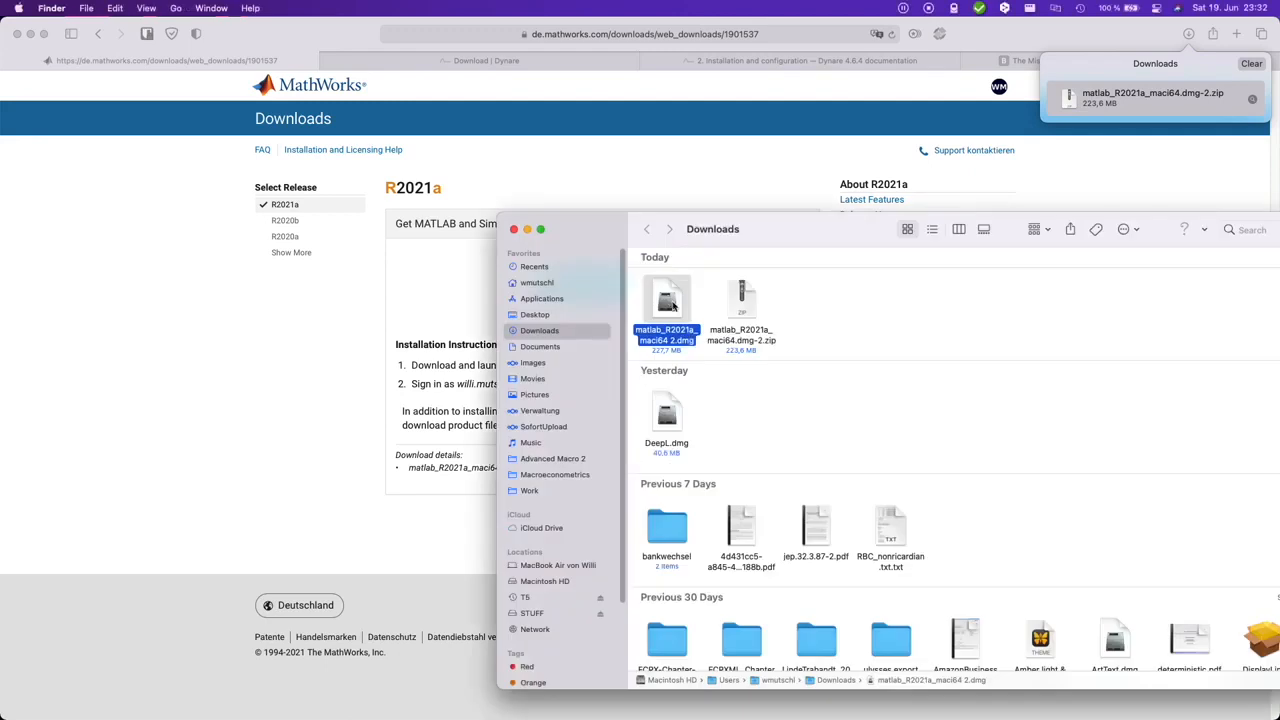
double_click(668, 302)
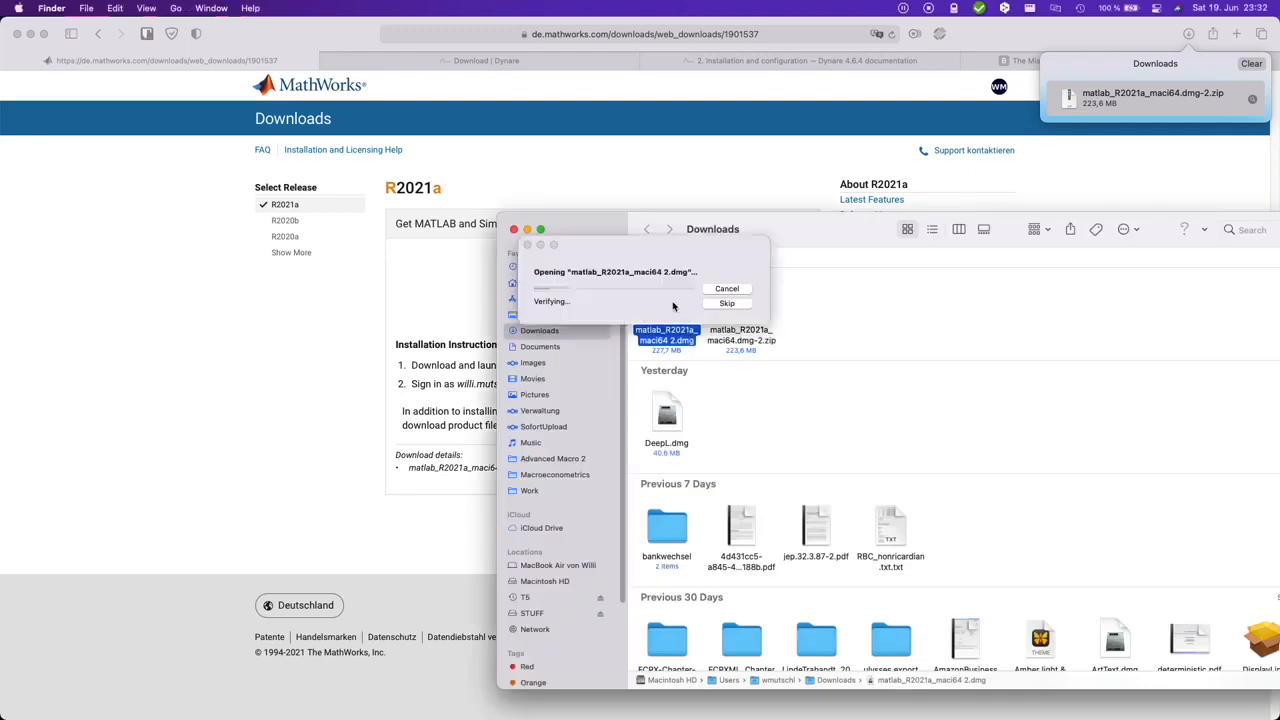
left_click(514, 229)
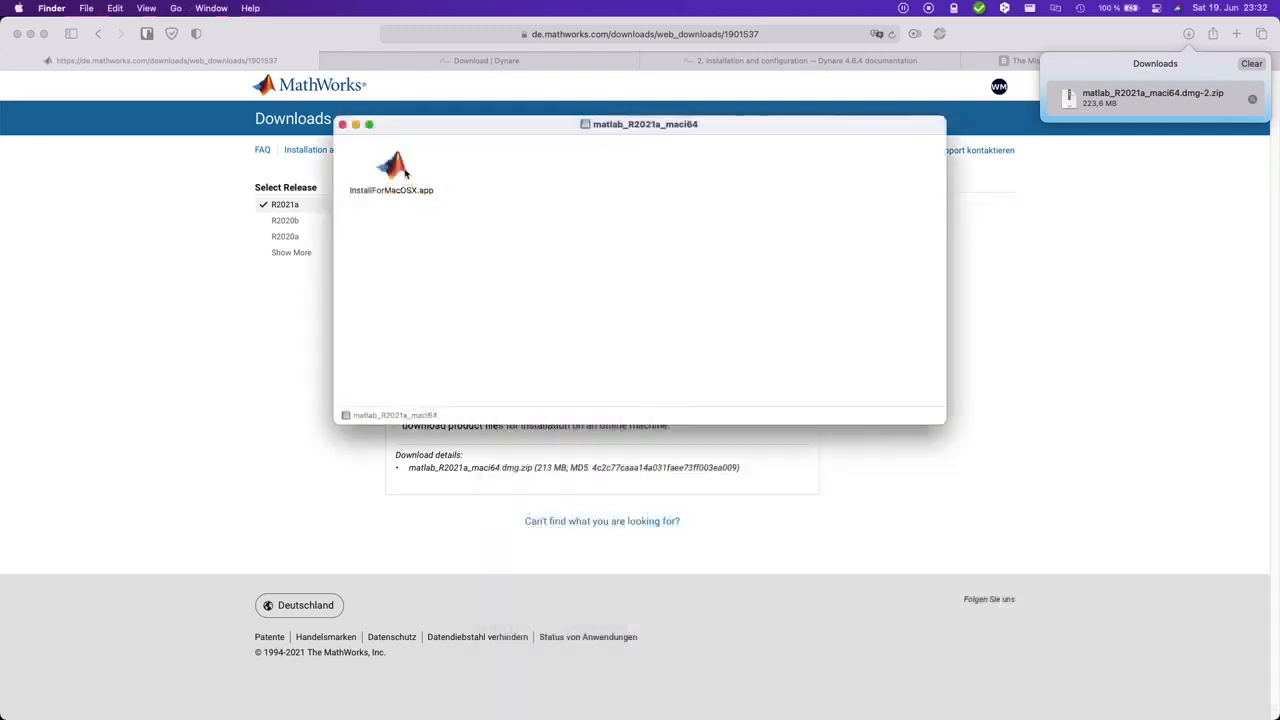
Step: Launch InstallForMacOSX.app from the disk image and authorize it with the account password
double_click(404, 172)
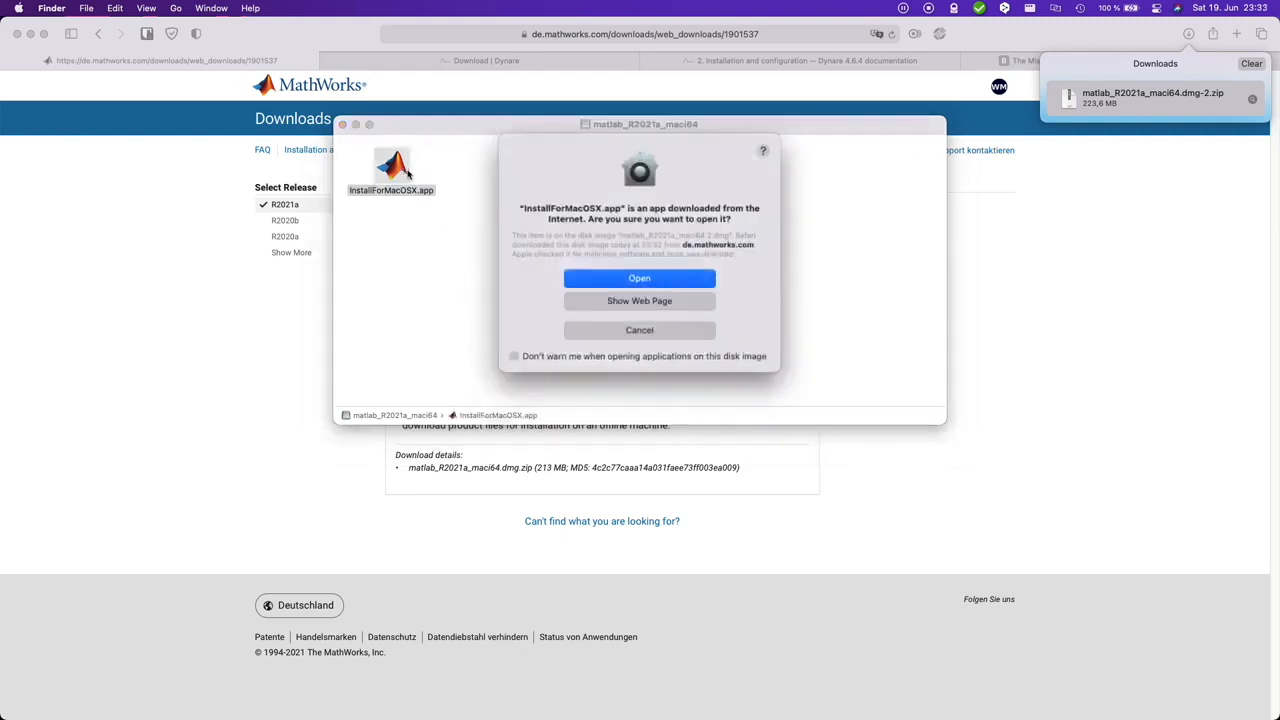
left_click(640, 279)
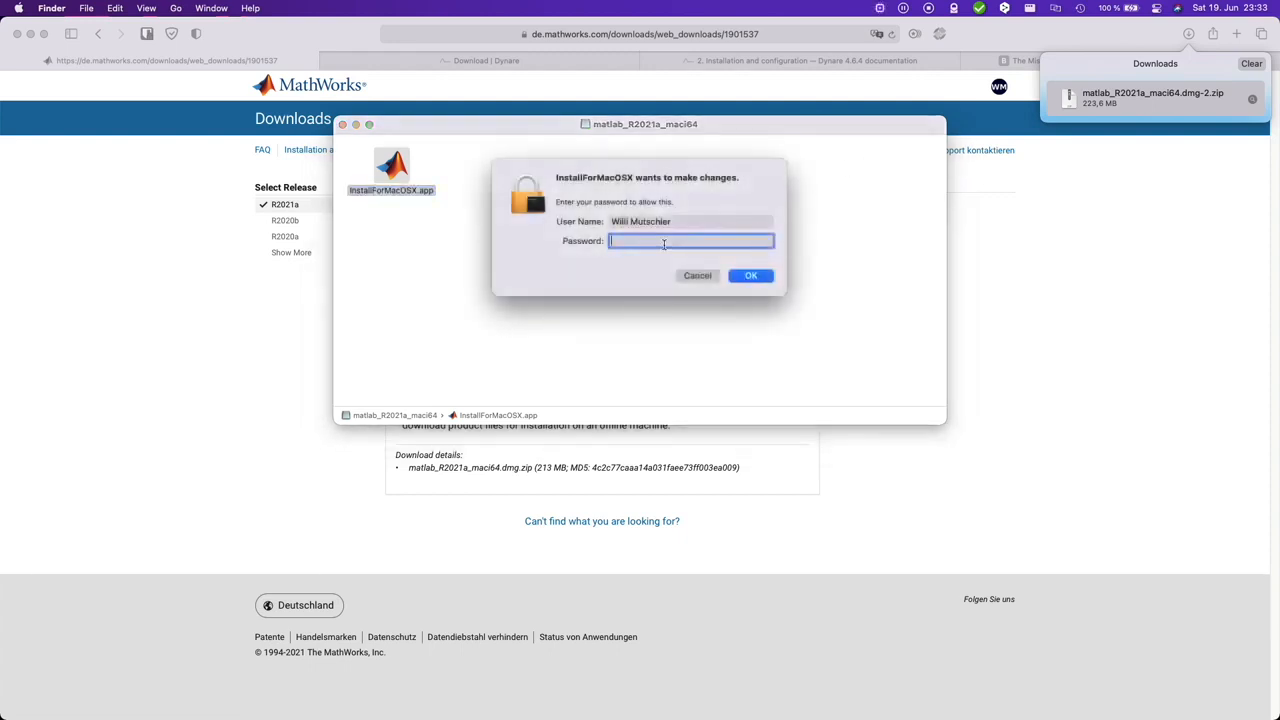
type("••••")
key("Return")
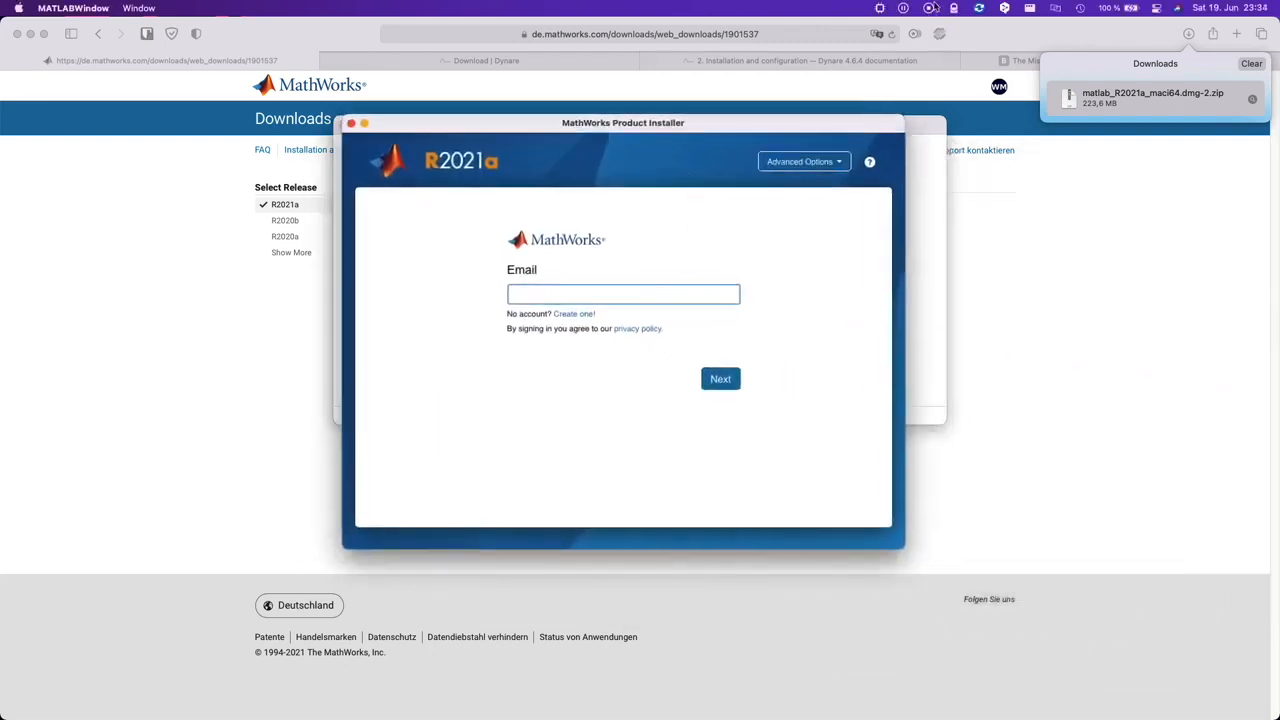
Step: Check the processor architecture of the running installer and enter the MathWorks account e-mail to sign in
left_click(882, 9)
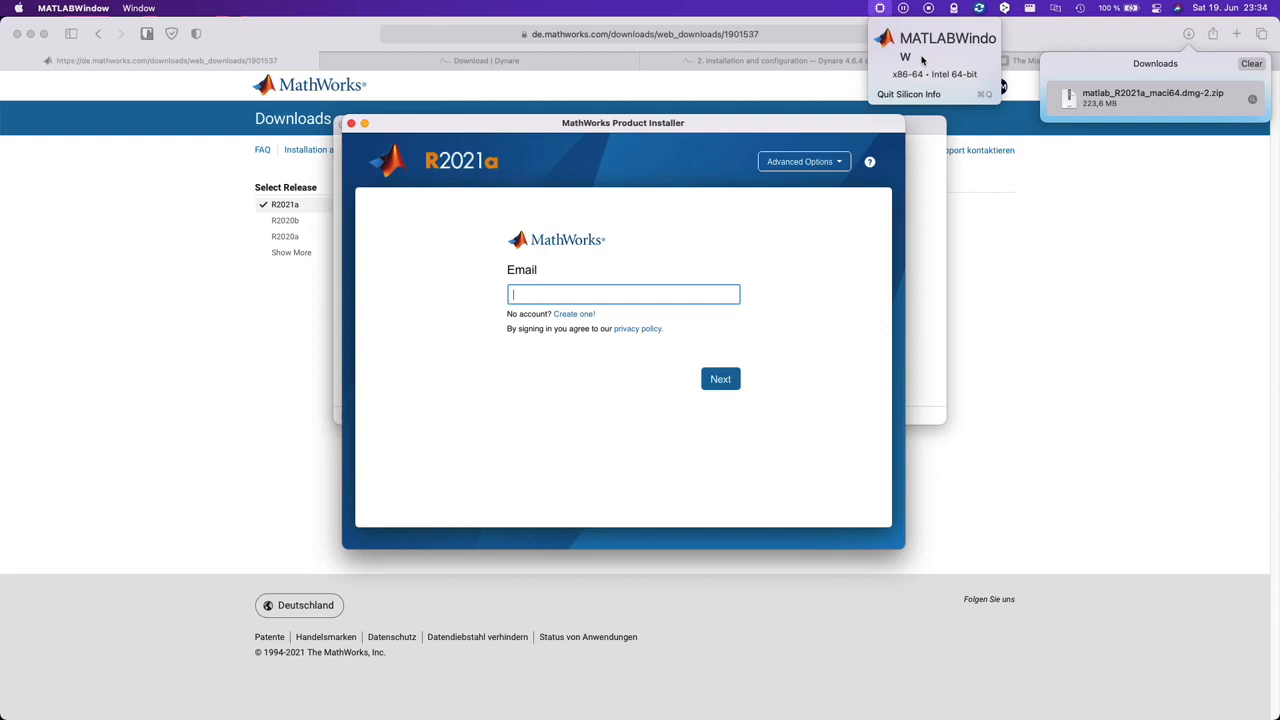
key("Escape")
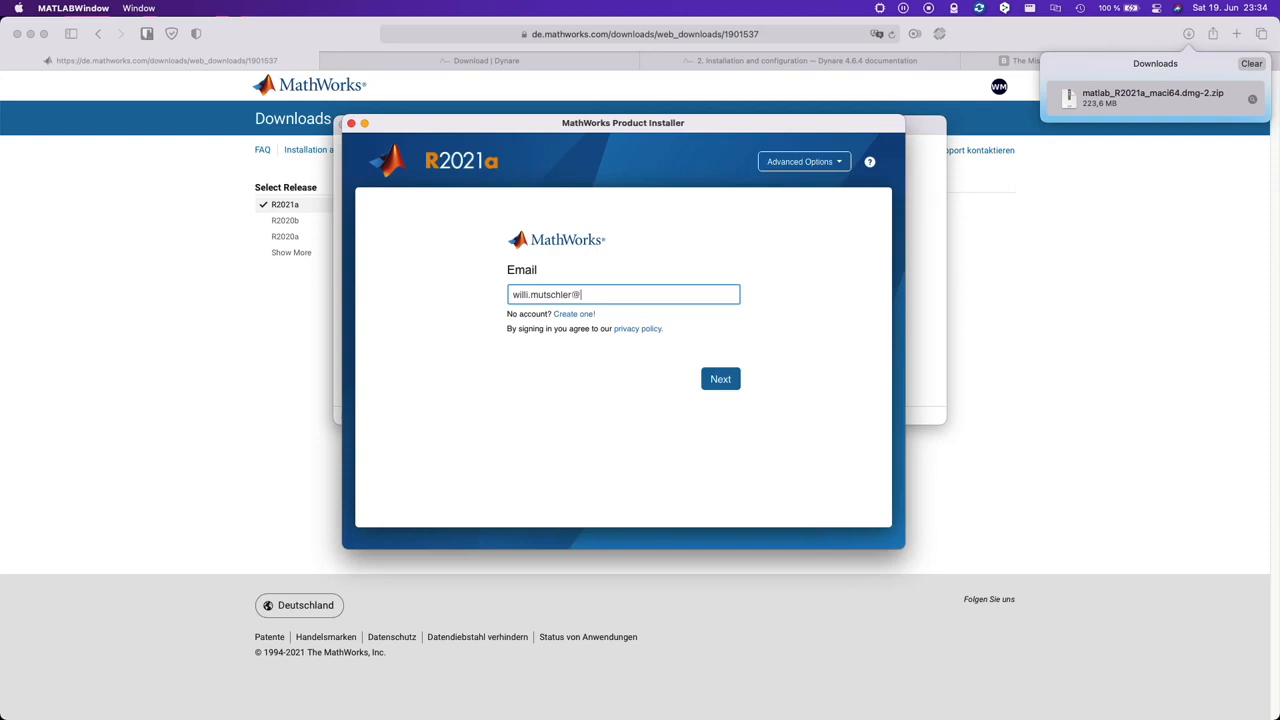
Step: Accept the MathWorks license agreement and choose the MATLAB TAH Individual License for the installation
left_click(614, 418)
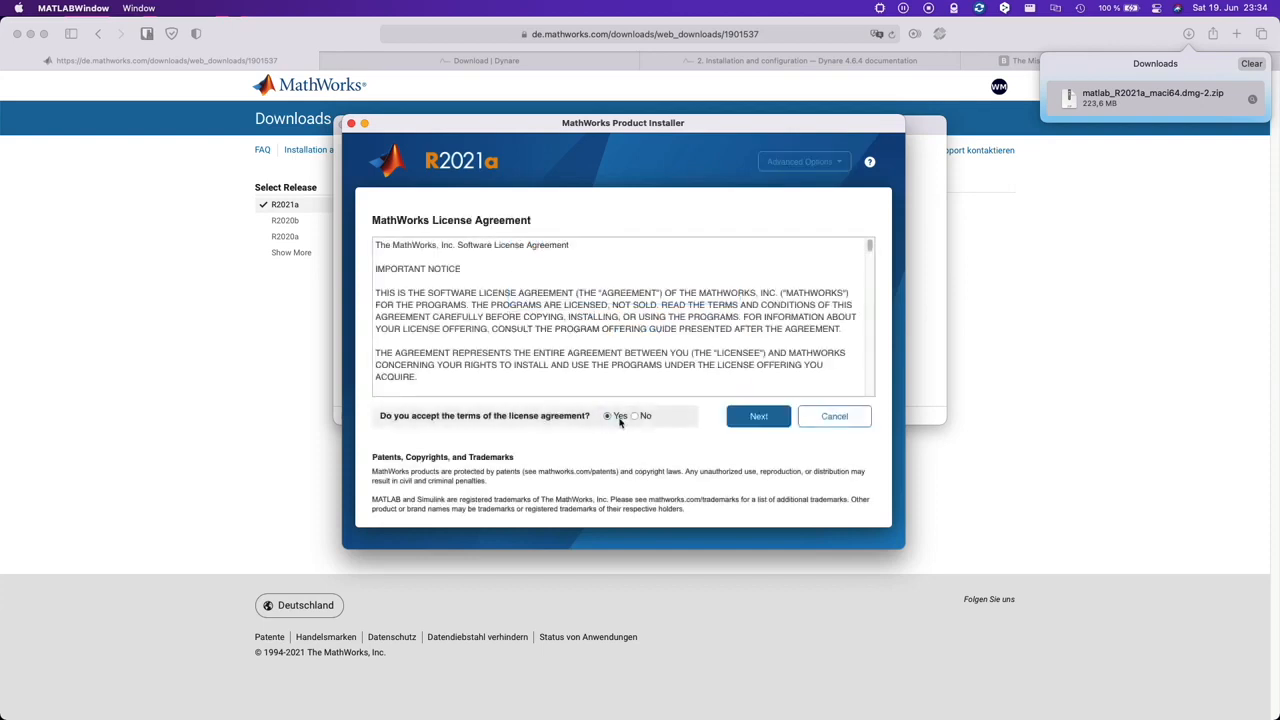
left_click(756, 419)
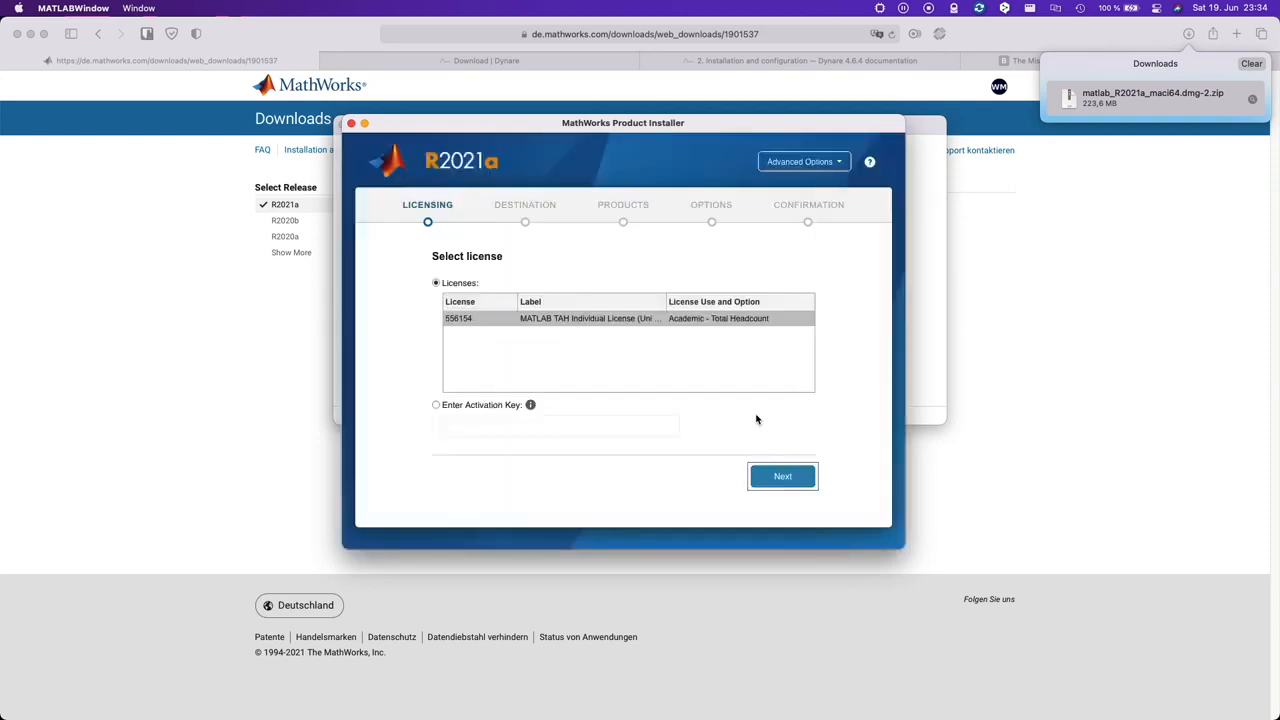
left_click(664, 324)
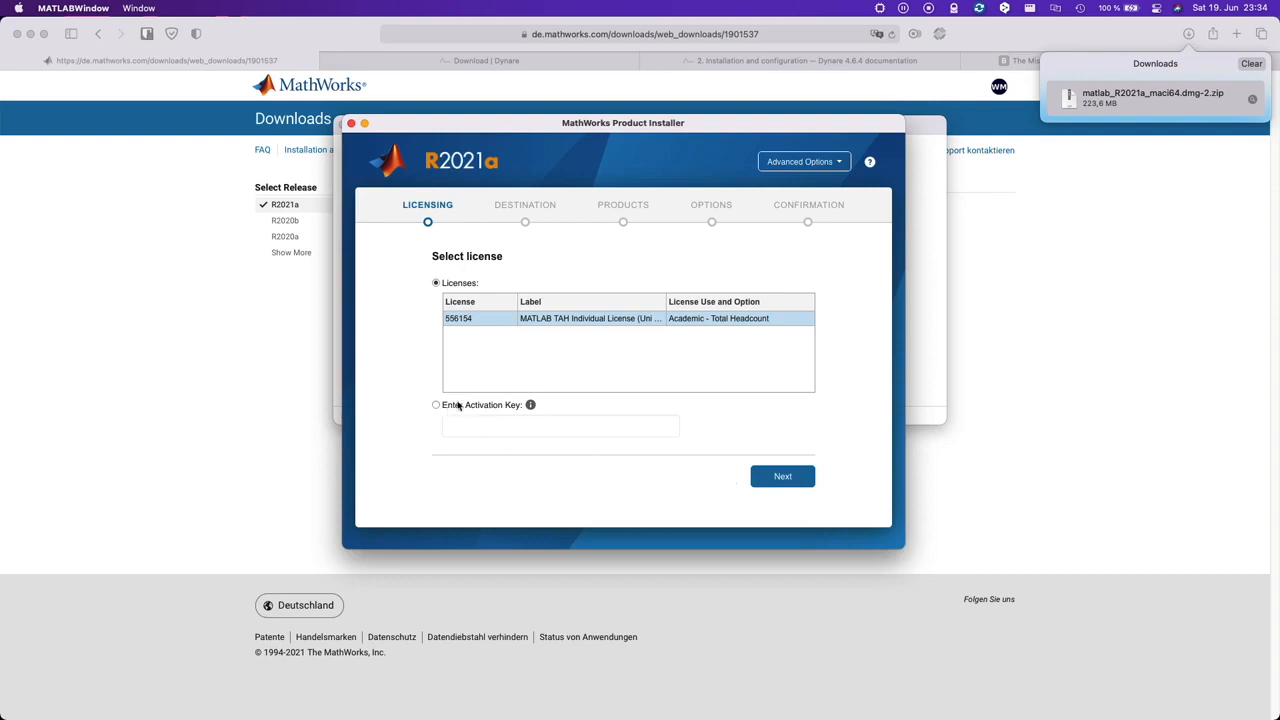
left_click(779, 476)
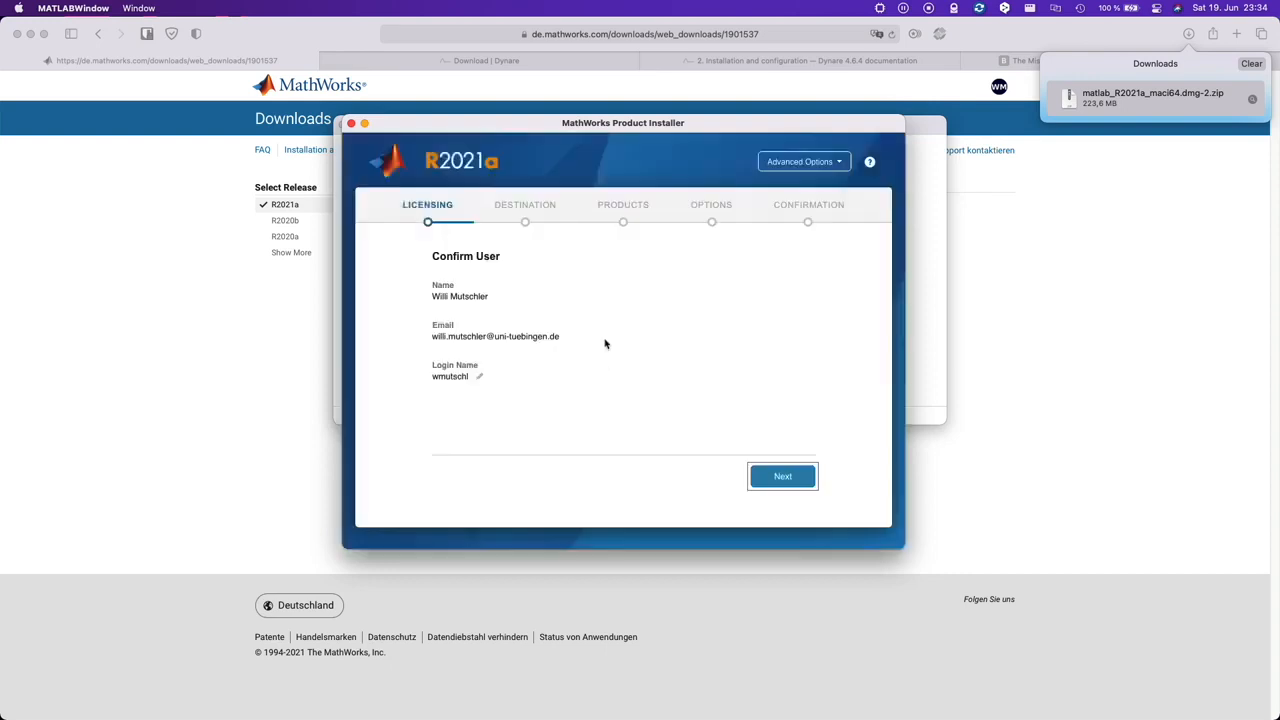
Step: Confirm the license user details and accept /Applications as the destination folder
left_click(781, 476)
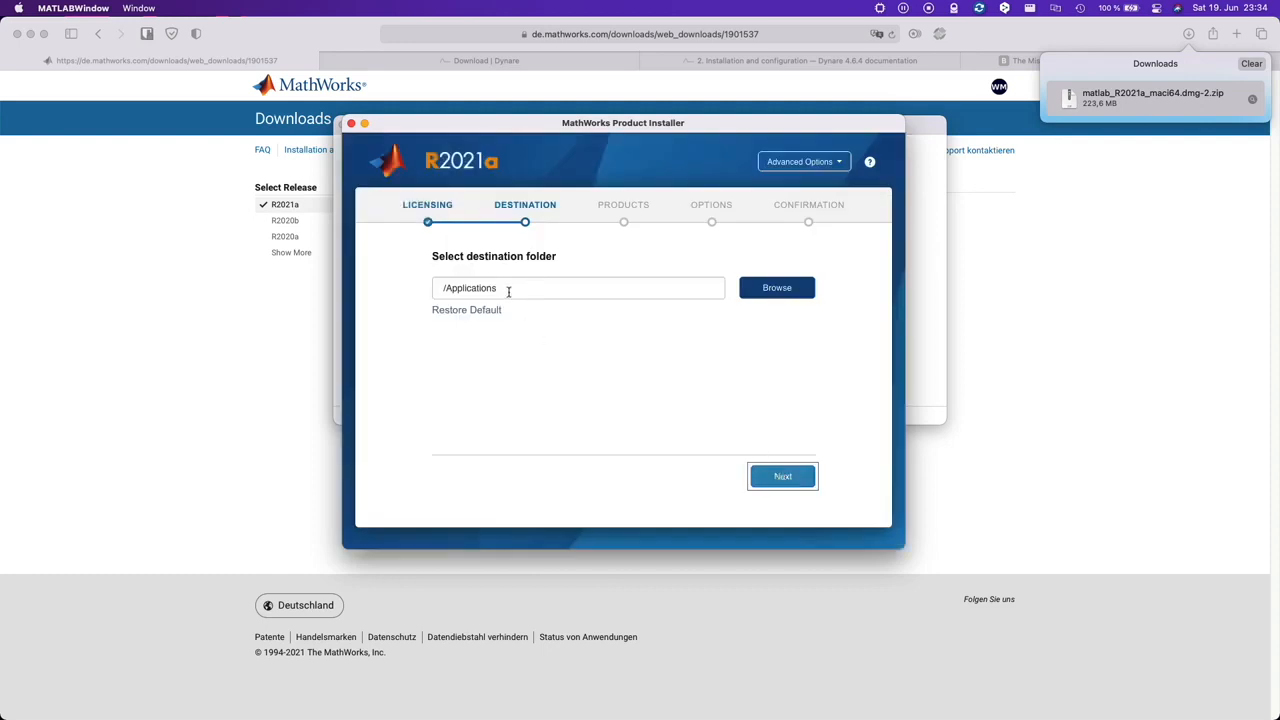
left_click(780, 476)
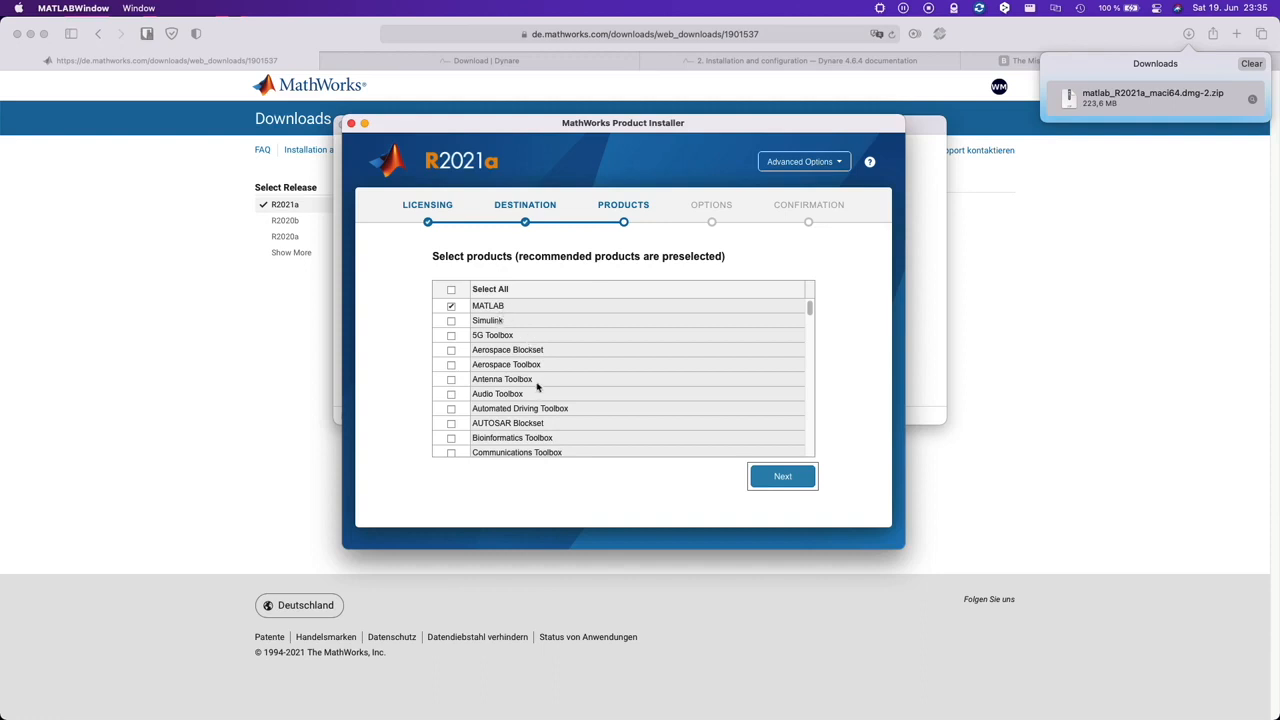
Step: Select the Control System Toolbox and the Global Optimization Toolbox for installation
scroll(537, 385, "down", 3)
scroll(537, 385, "down", 2)
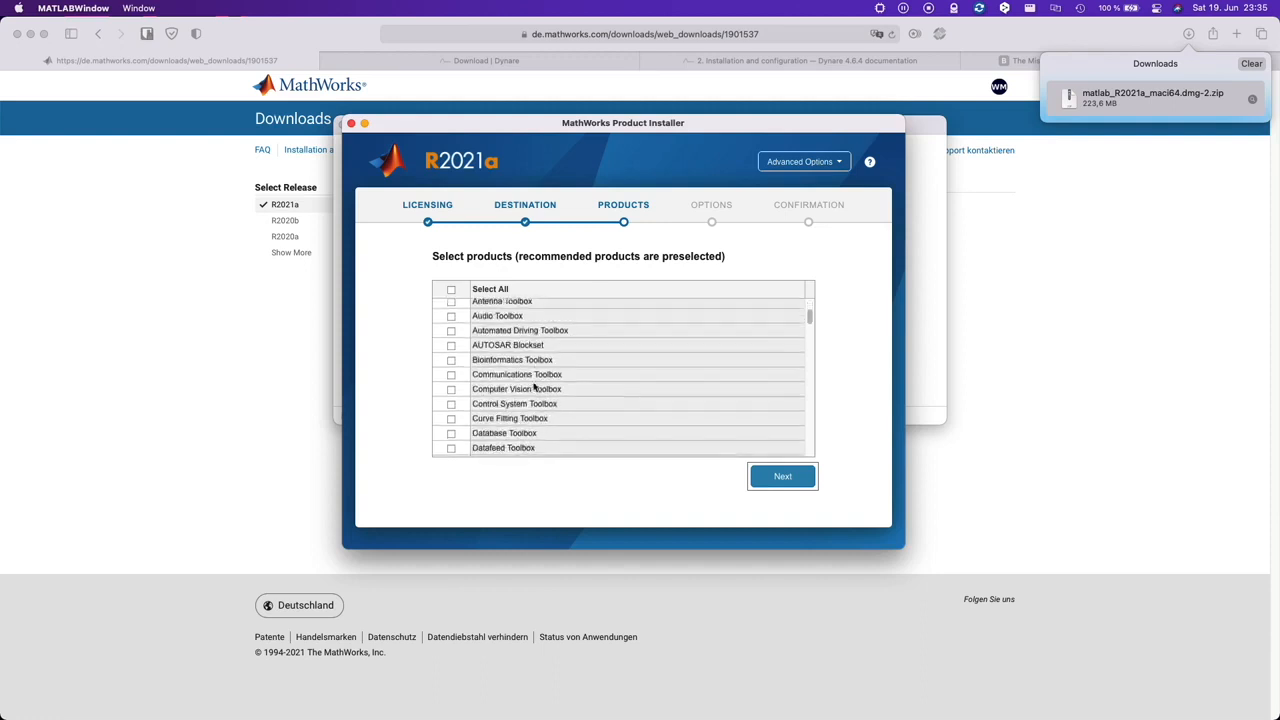
left_click(451, 409)
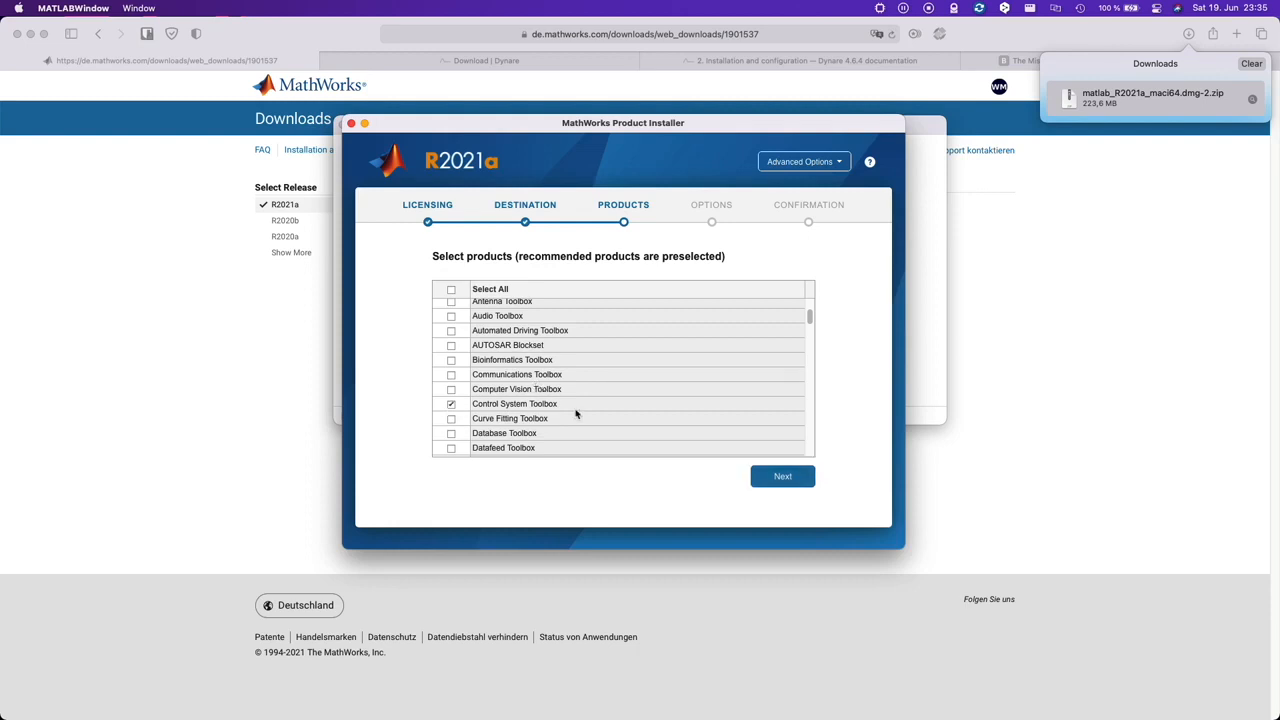
scroll(577, 414, "down", 3)
scroll(576, 414, "down", 8)
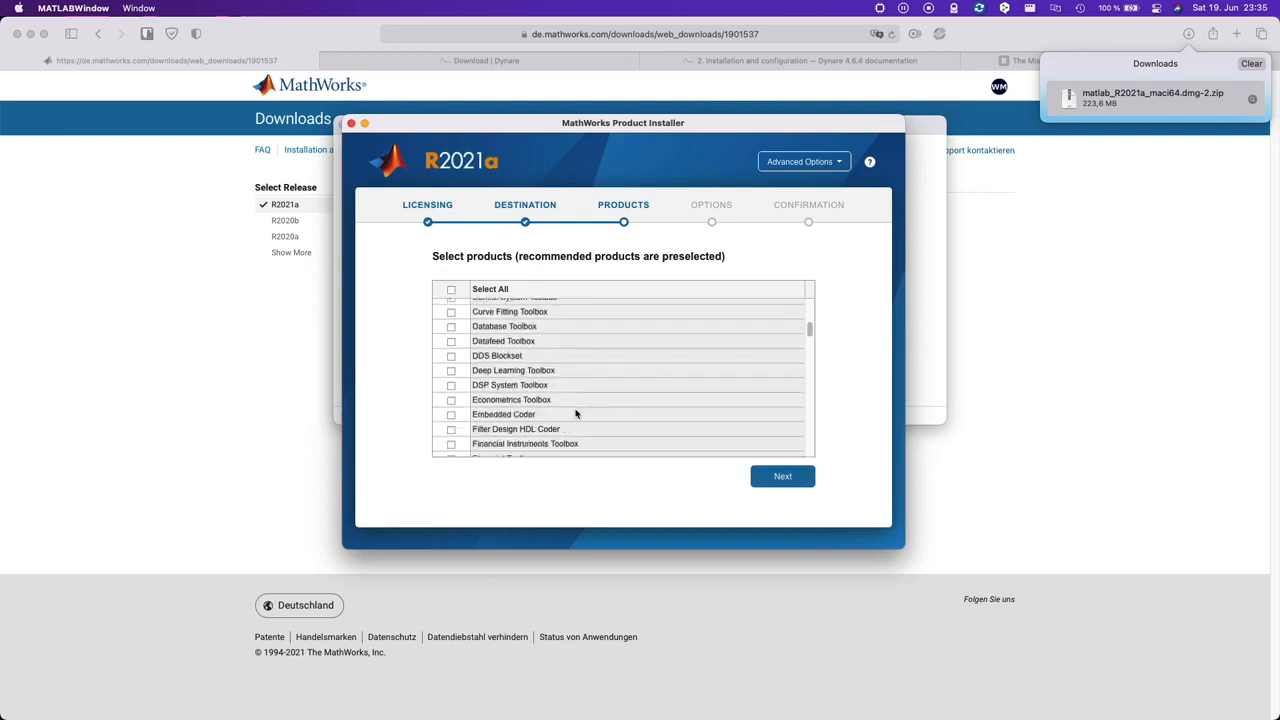
scroll(576, 413, "down", 5)
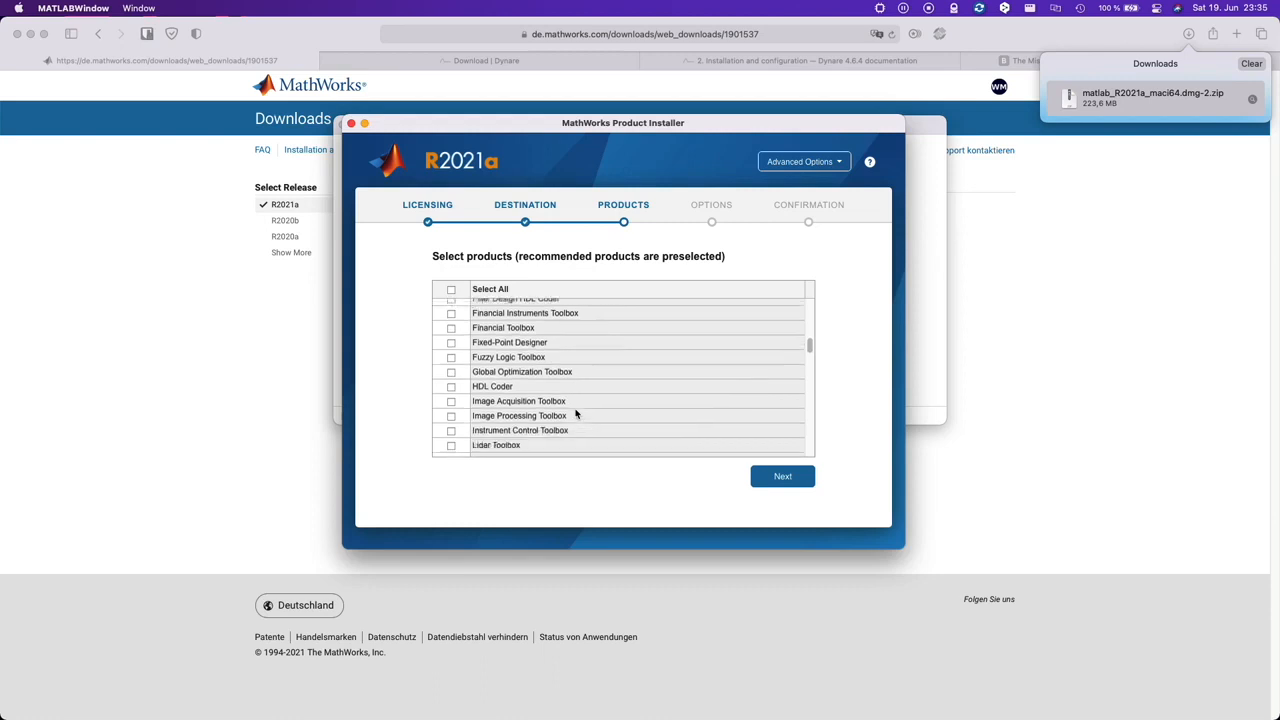
left_click(451, 373)
Step: Add the Optimization Toolbox and the Statistics and Machine Learning Toolbox, and confirm the product selection
scroll(510, 386, "down", 4)
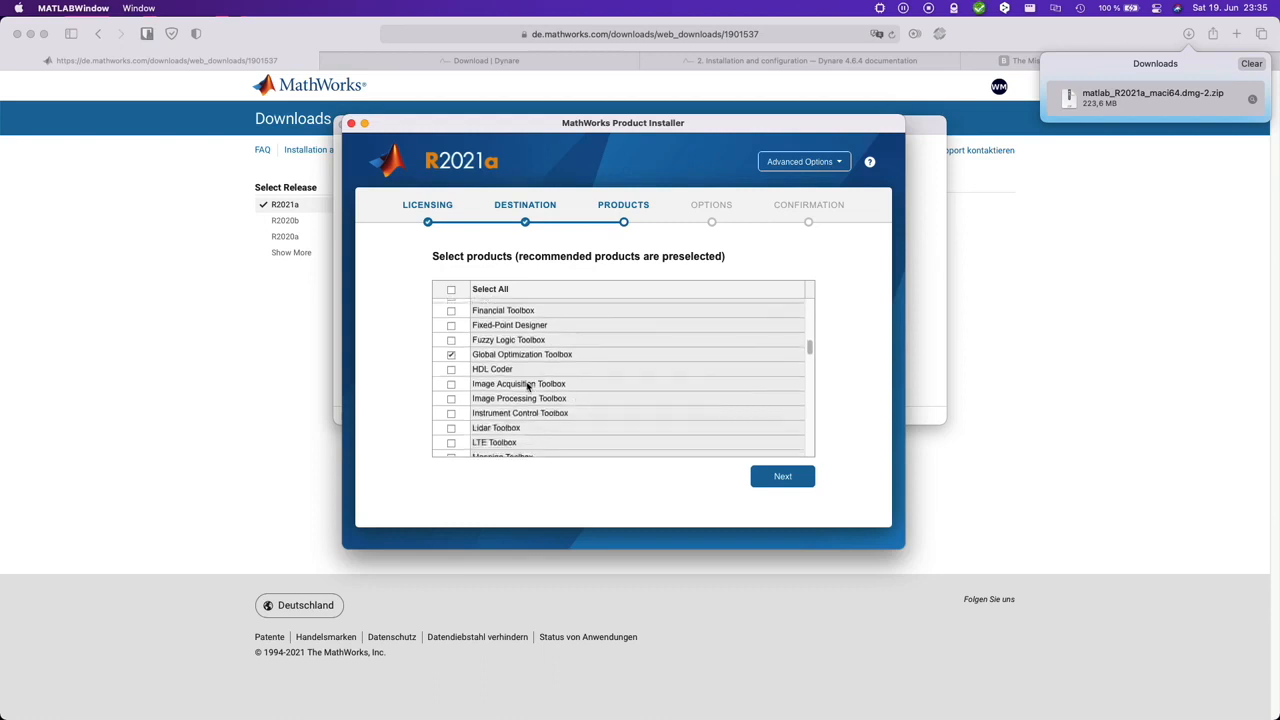
scroll(527, 387, "down", 4)
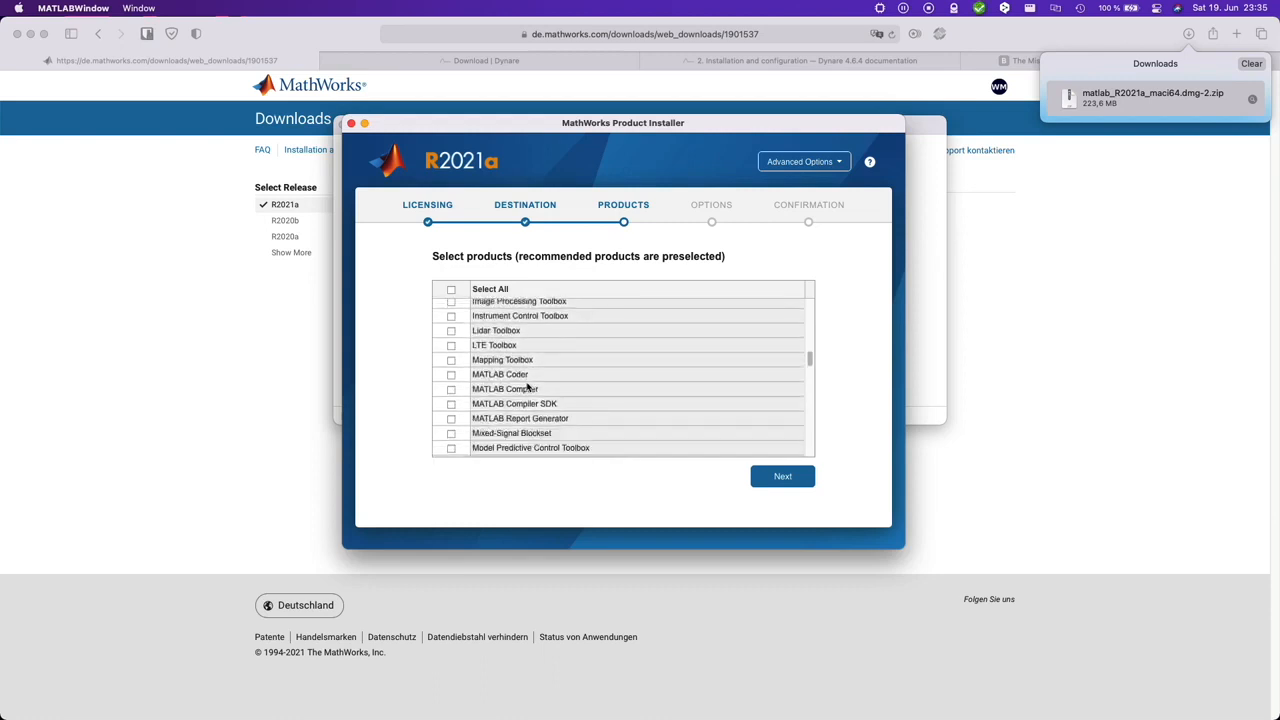
scroll(527, 387, "down", 6)
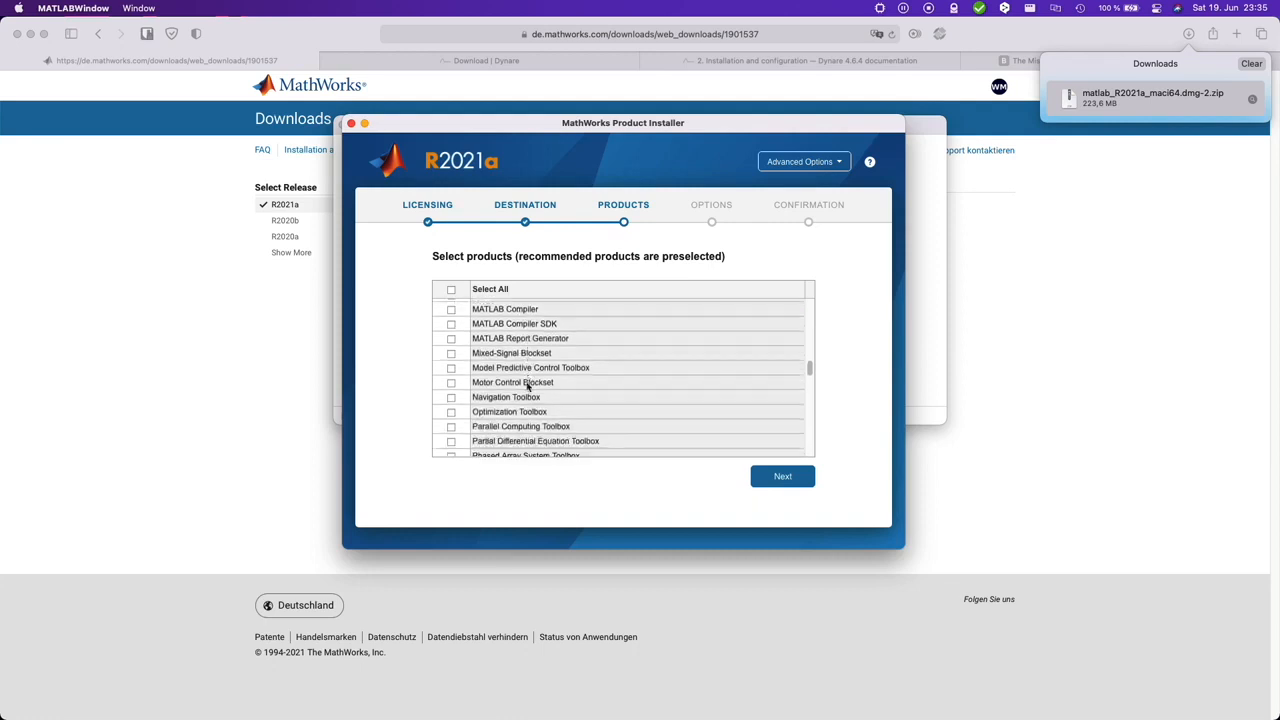
scroll(573, 408, "down", 6)
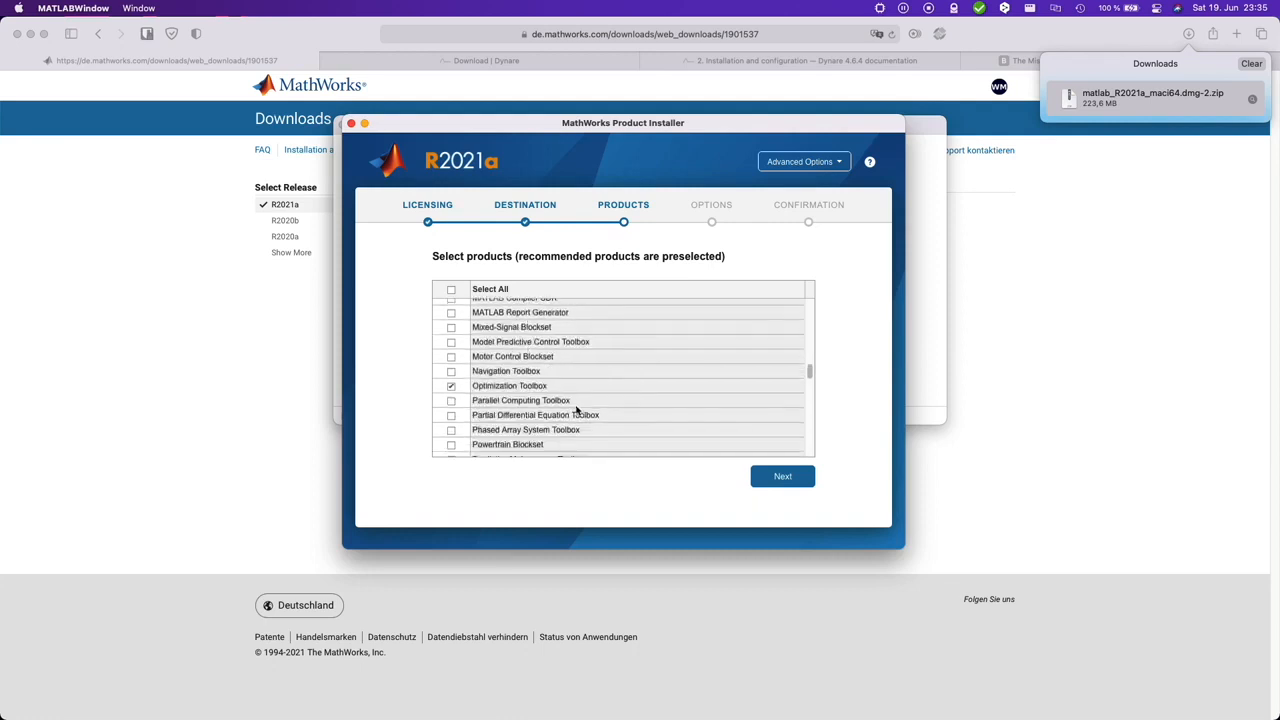
scroll(576, 408, "down", 10)
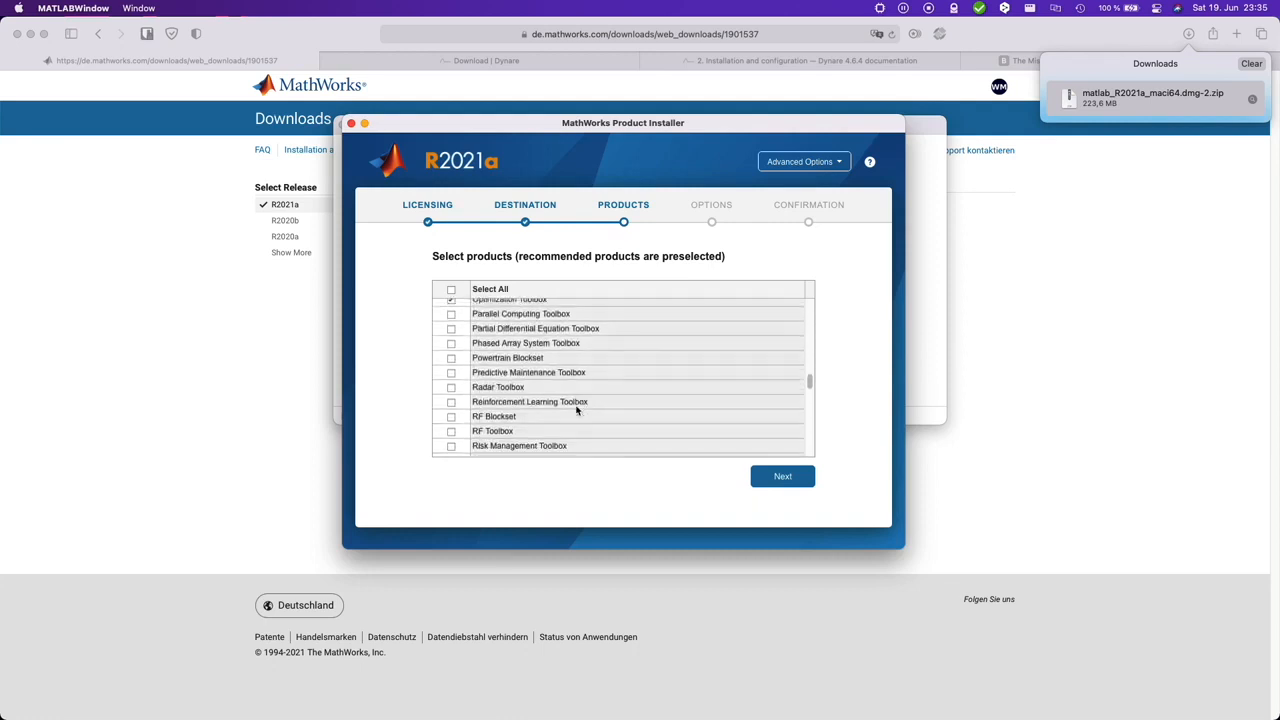
scroll(576, 408, "down", 20)
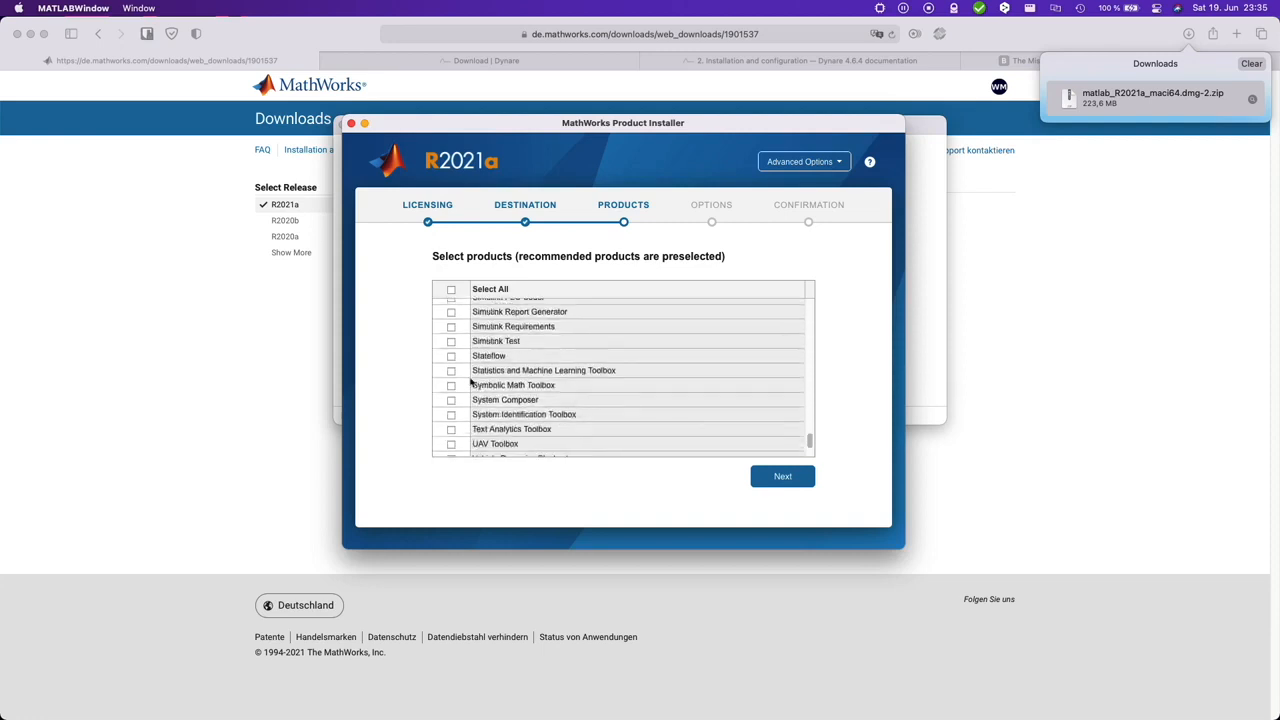
left_click(451, 371)
key("Return")
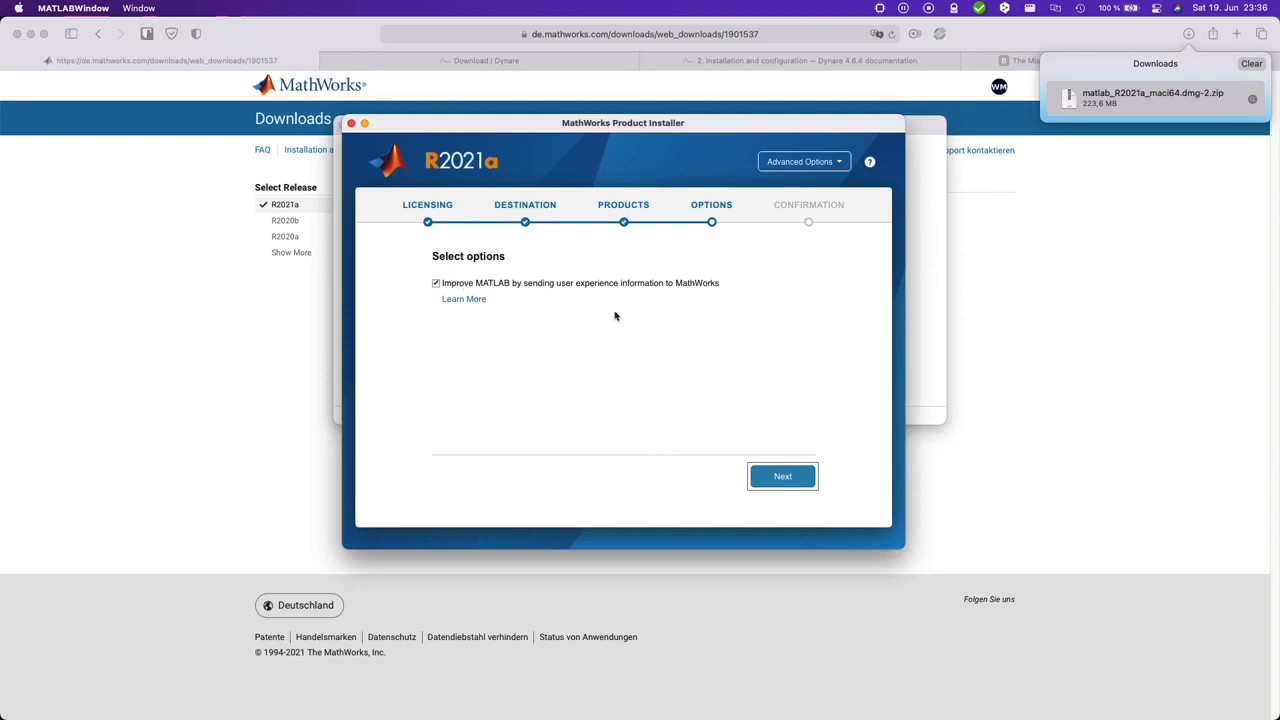
Step: Keep the user experience information option enabled and begin the MATLAB installation
left_click(786, 476)
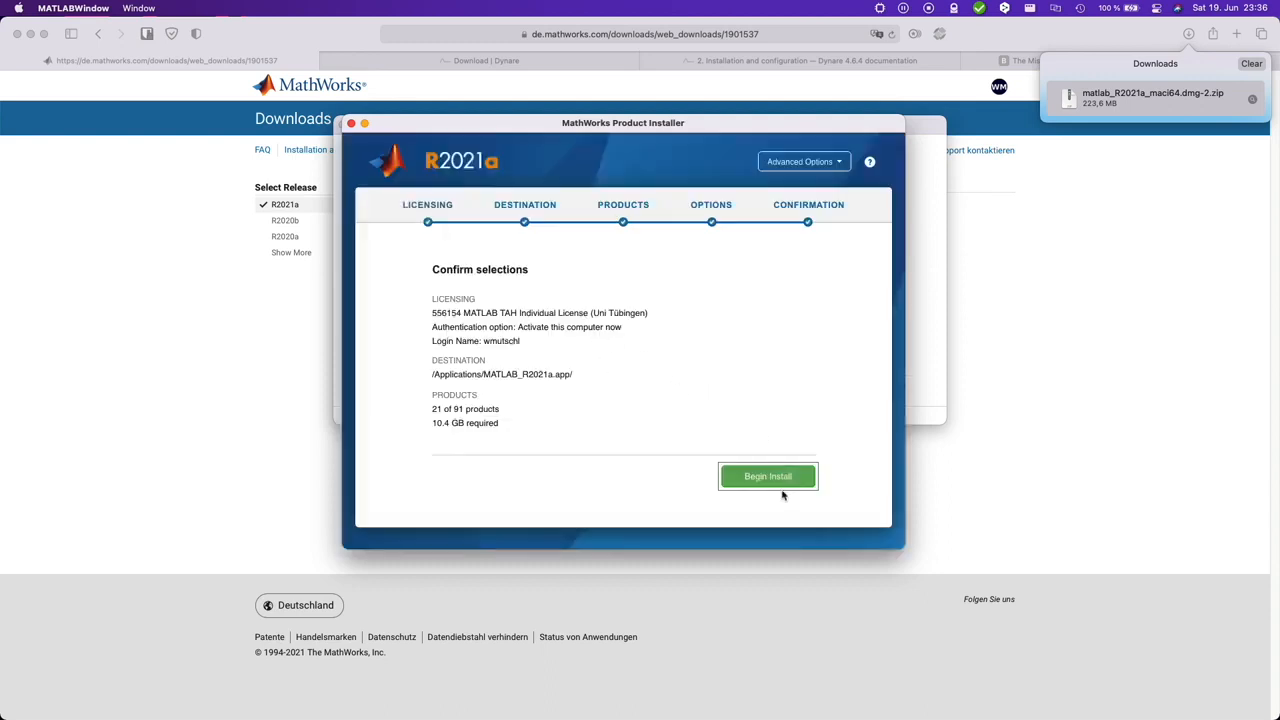
left_click(768, 477)
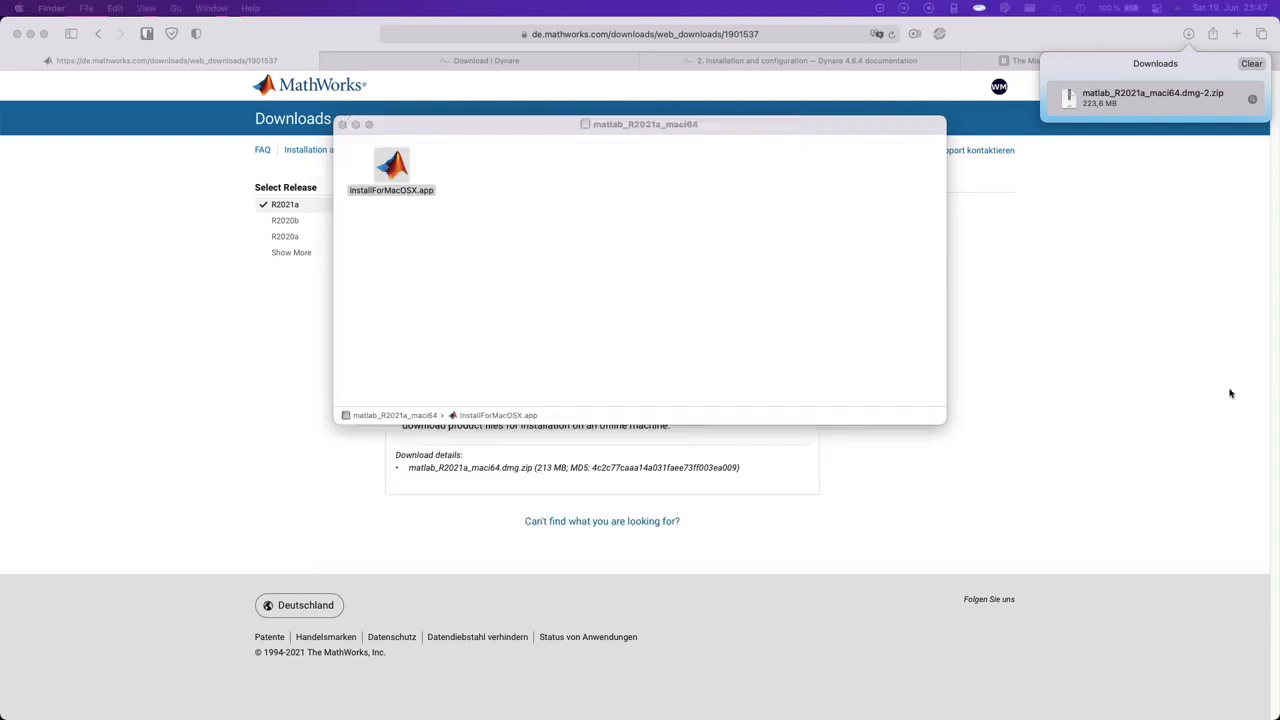
Step: Find the installed MATLAB with a system search, launch it, and check its processor architecture
left_click(671, 291)
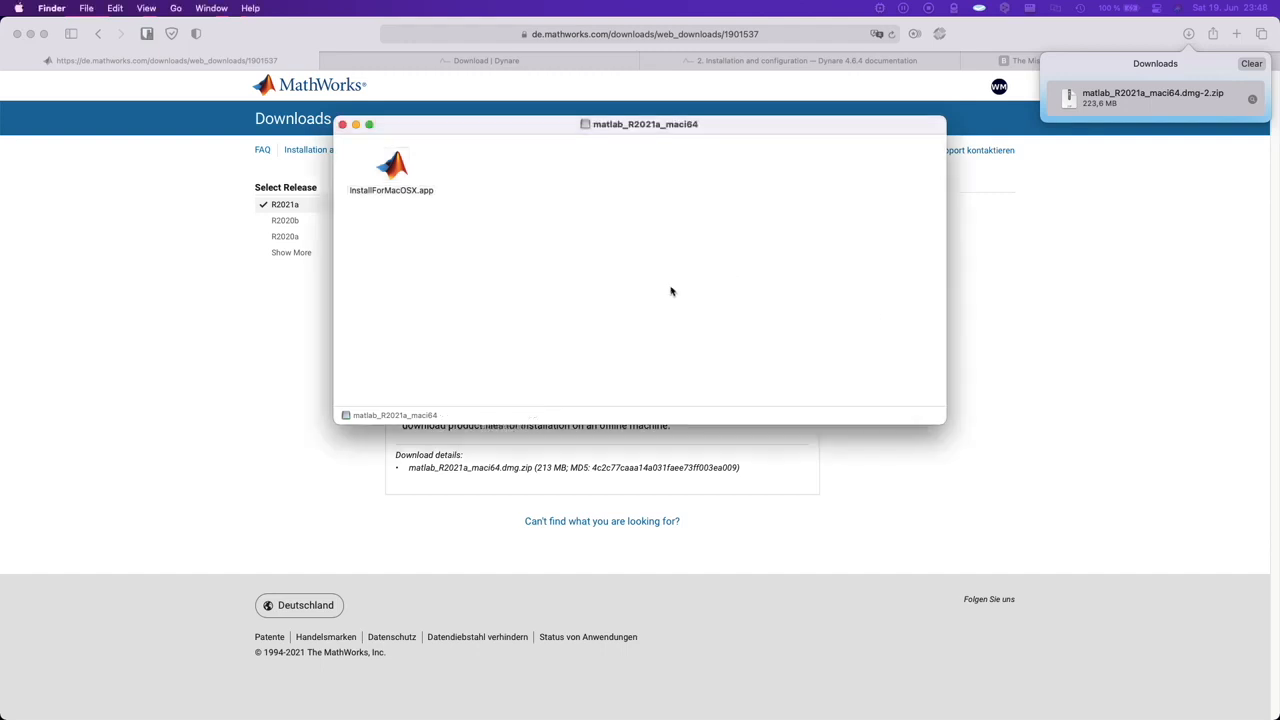
key("super+space")
type("matl")
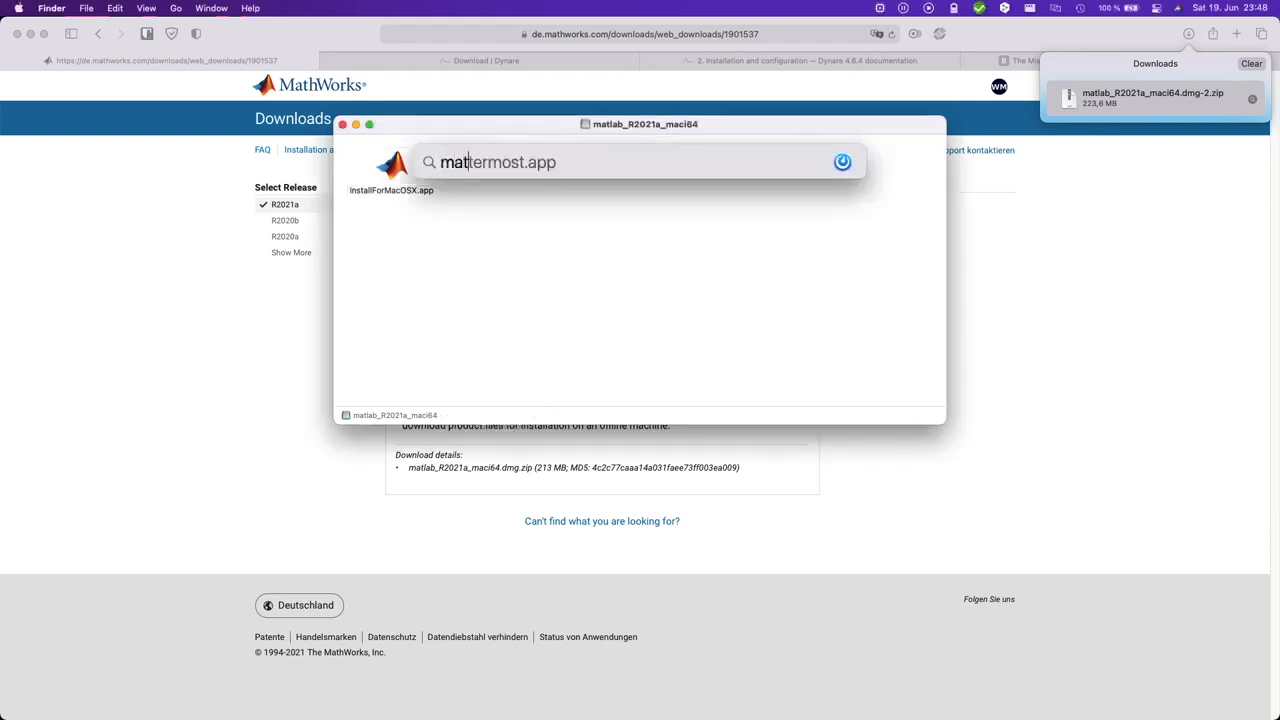
key("Return")
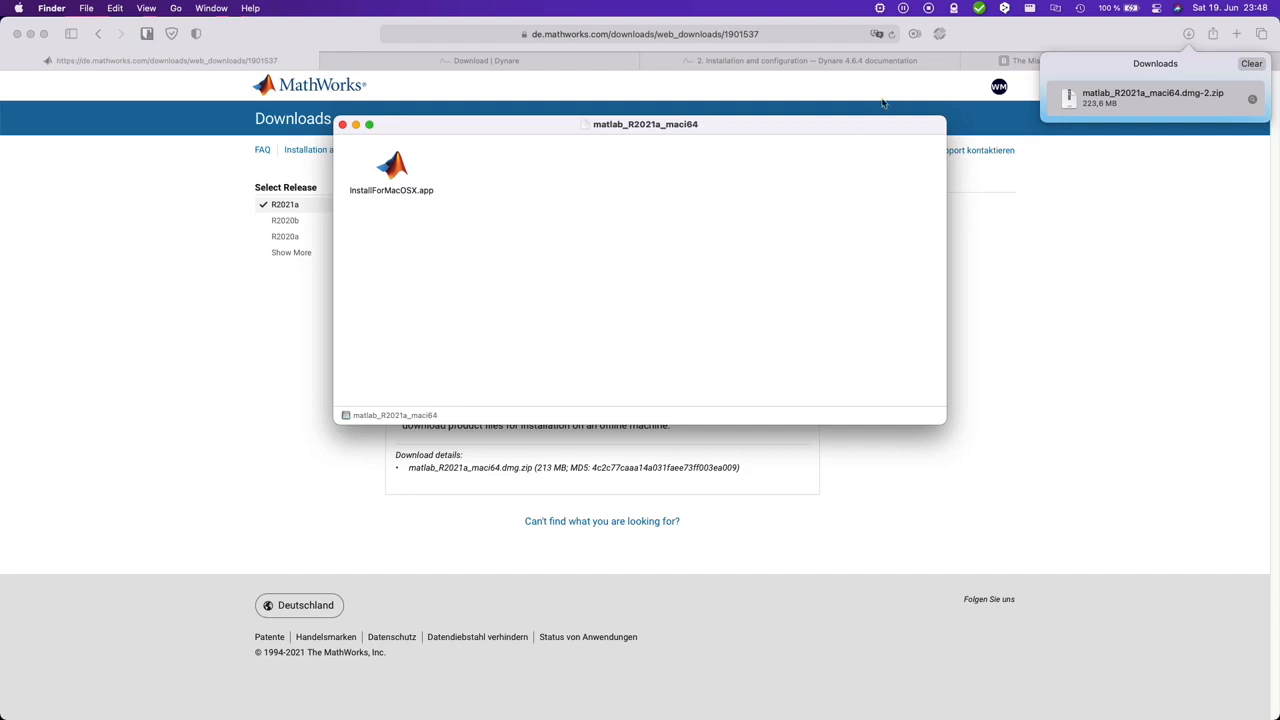
left_click(880, 10)
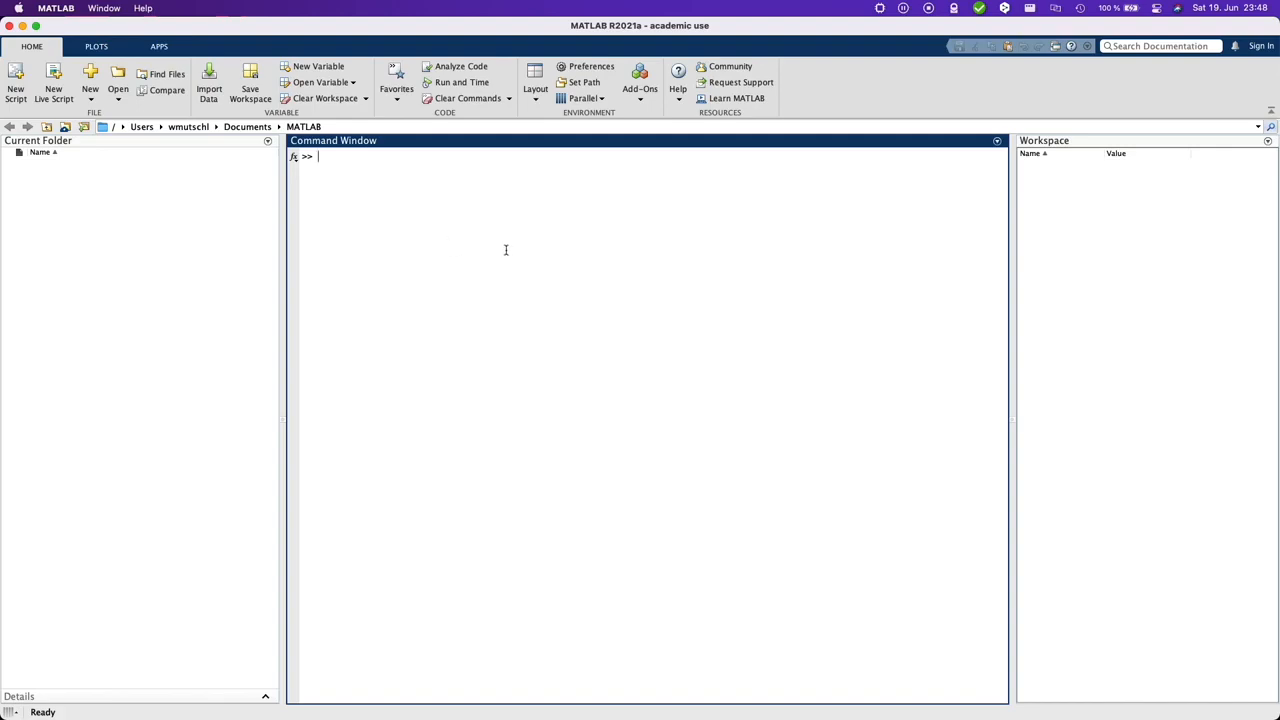
Step: Switch to Safari and show the macOS package of the stable release on the Dynare download page
key("ctrl+Up")
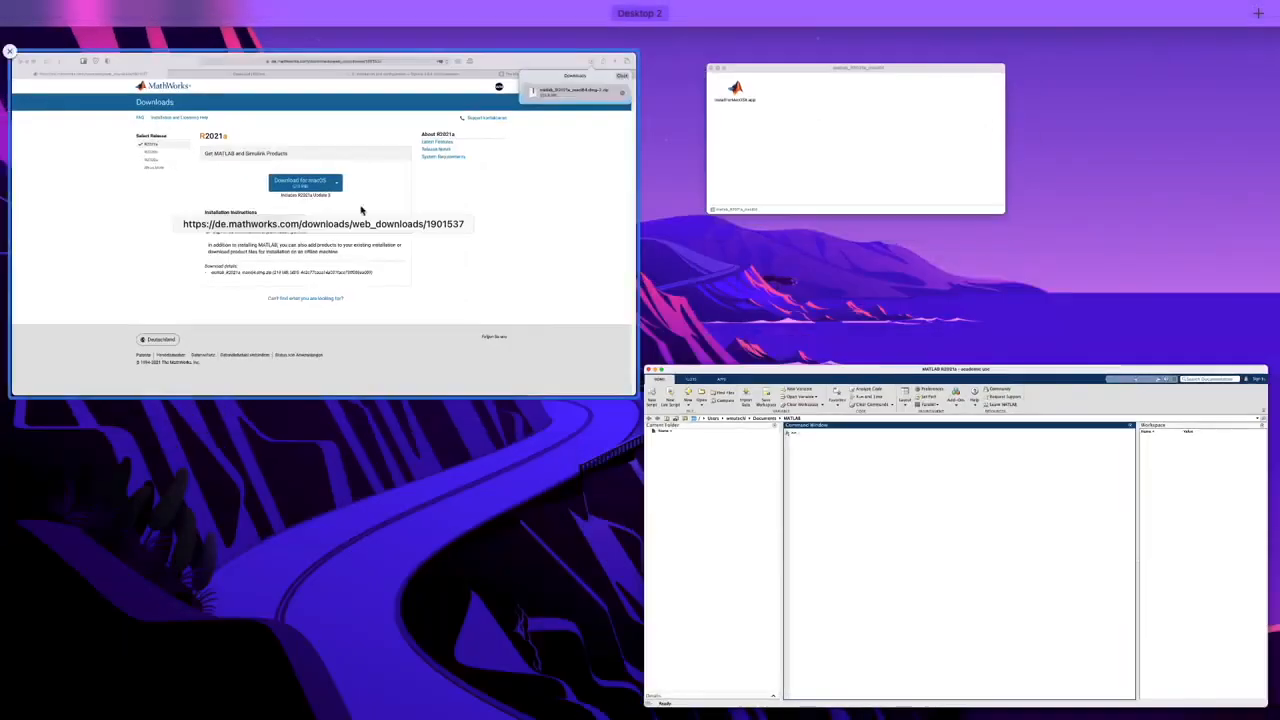
left_click(361, 210)
left_click(486, 60)
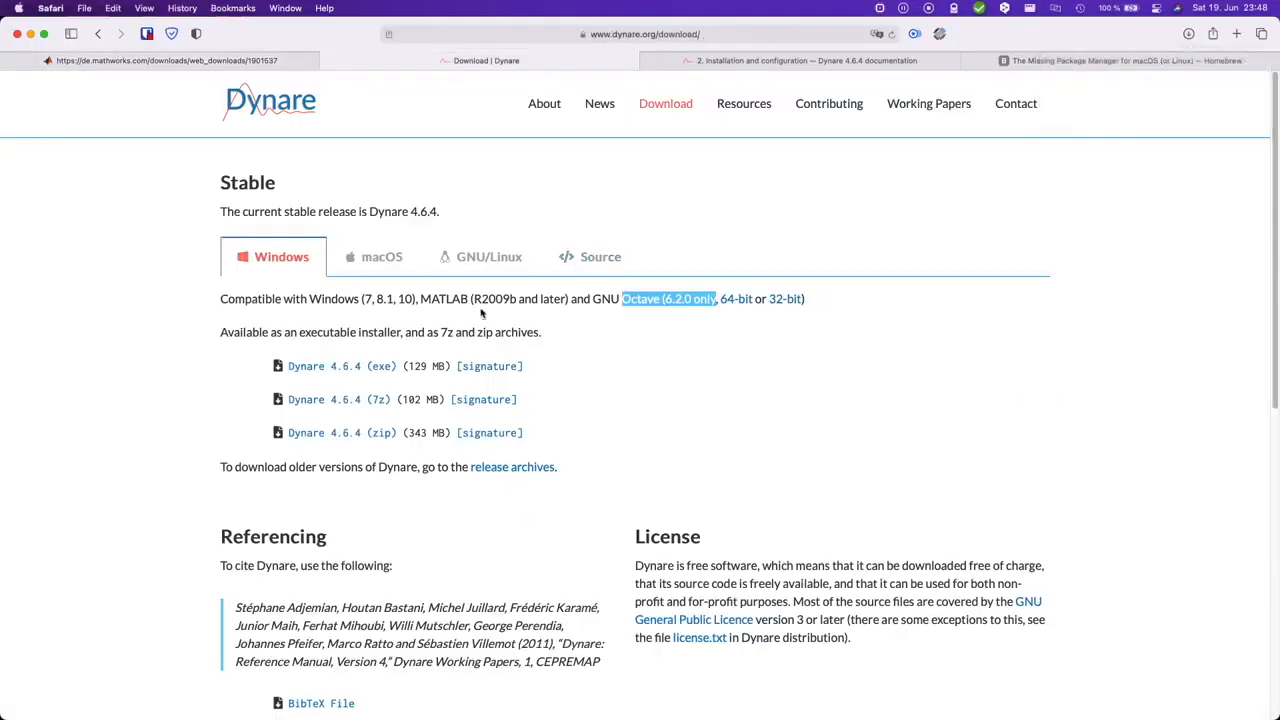
left_click(384, 260)
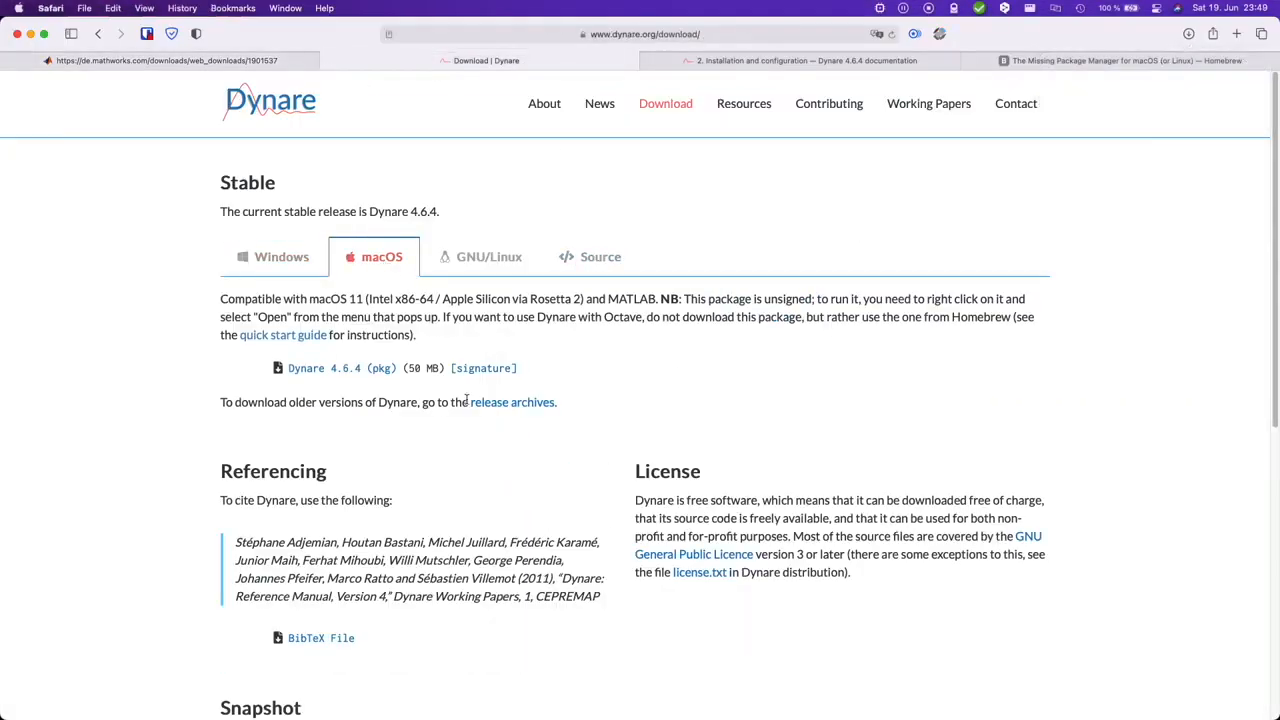
Step: Download the Dynare 4.6.4 macOS package to Downloads as dynare-4.6.4.pkg and highlight the note about opening the unsigned package
left_click(362, 370)
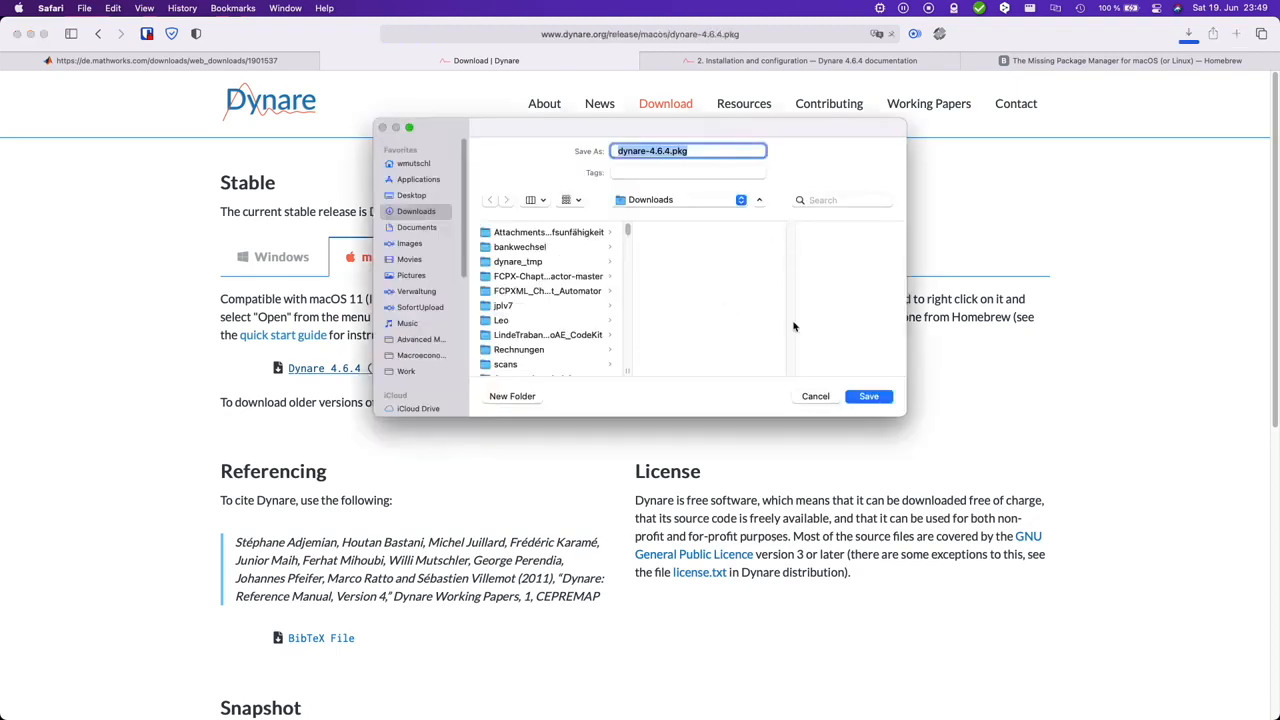
left_click(870, 396)
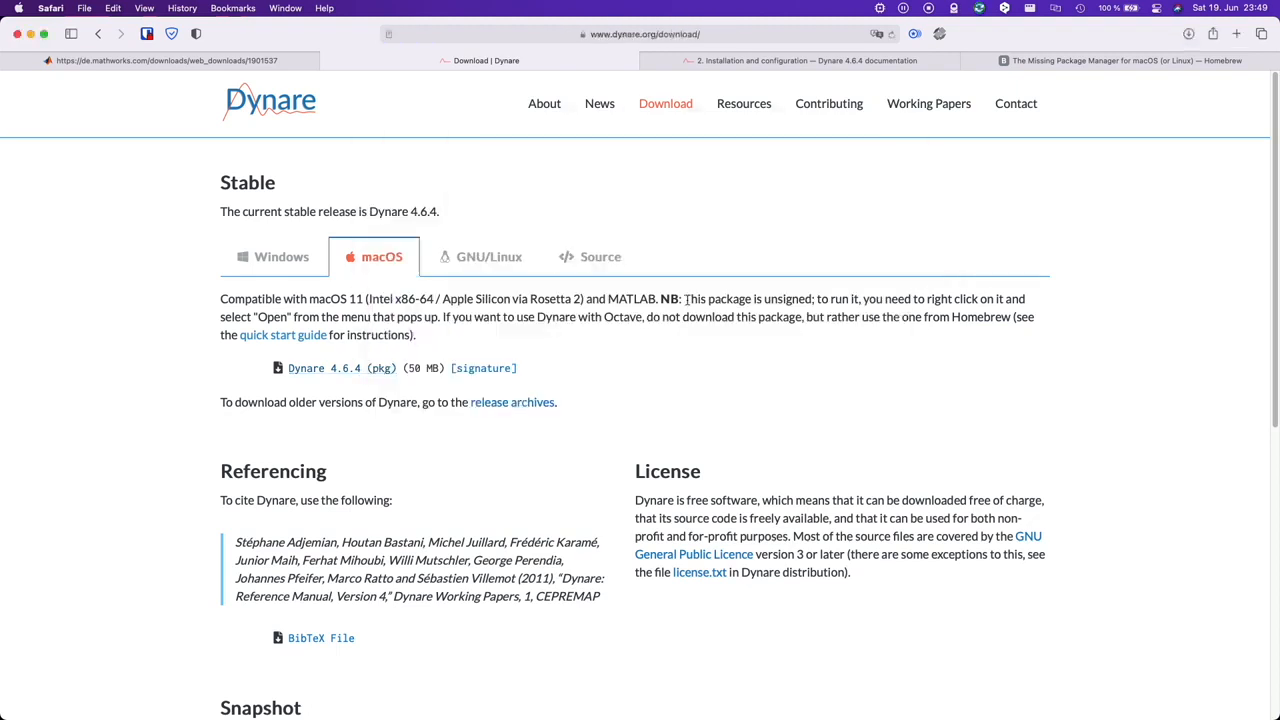
left_click_drag(684, 299, 322, 316)
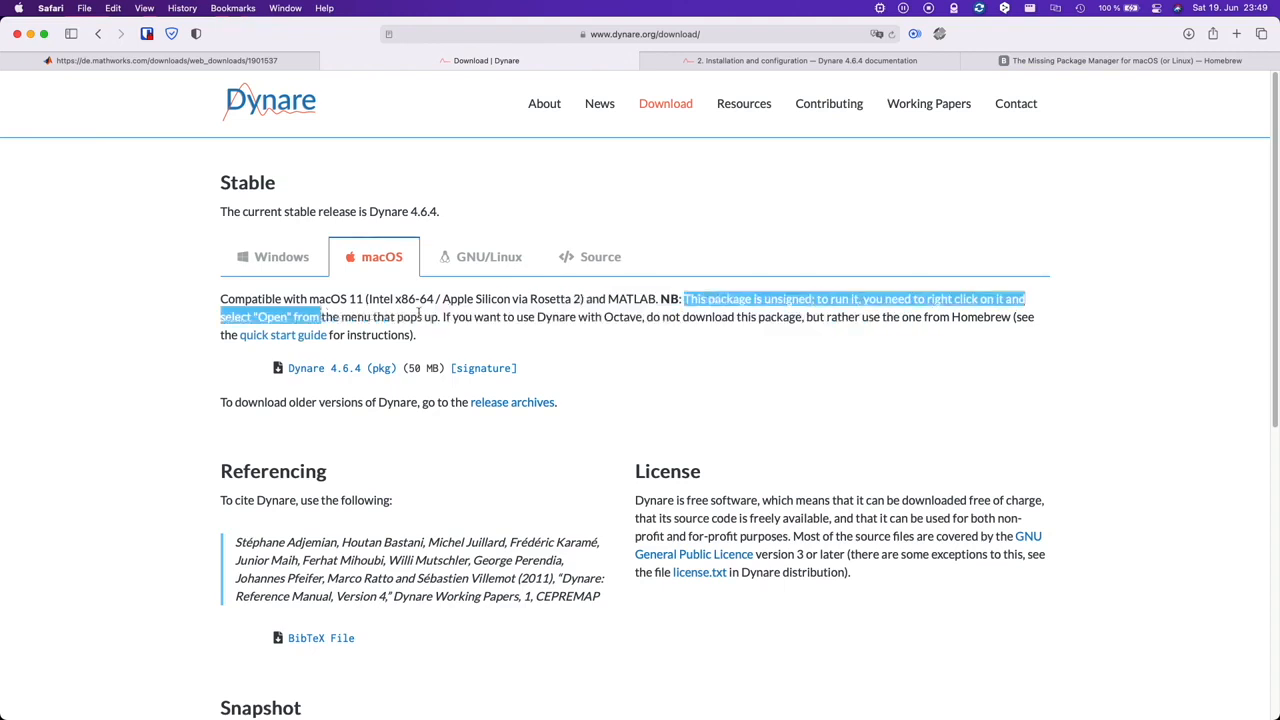
left_click(420, 316)
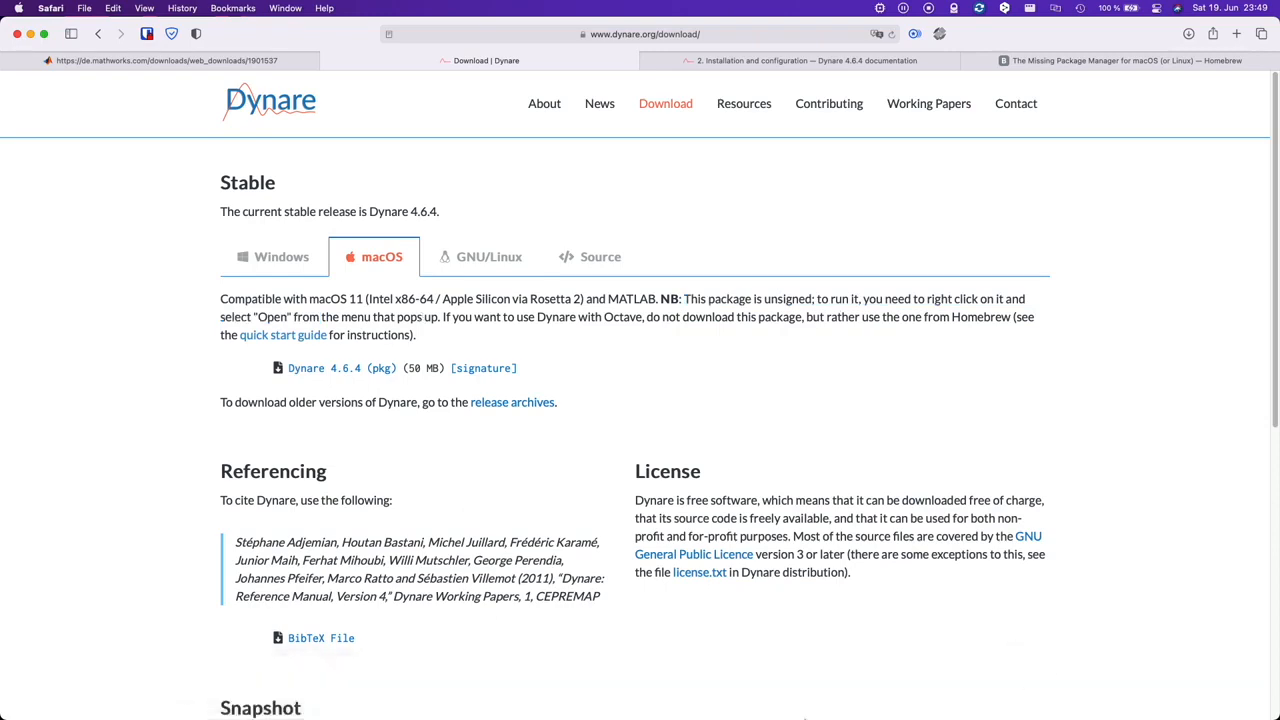
Step: Open dynare-4.6.4.pkg from the Downloads folder and read through the installer's introduction
right_click(622, 297)
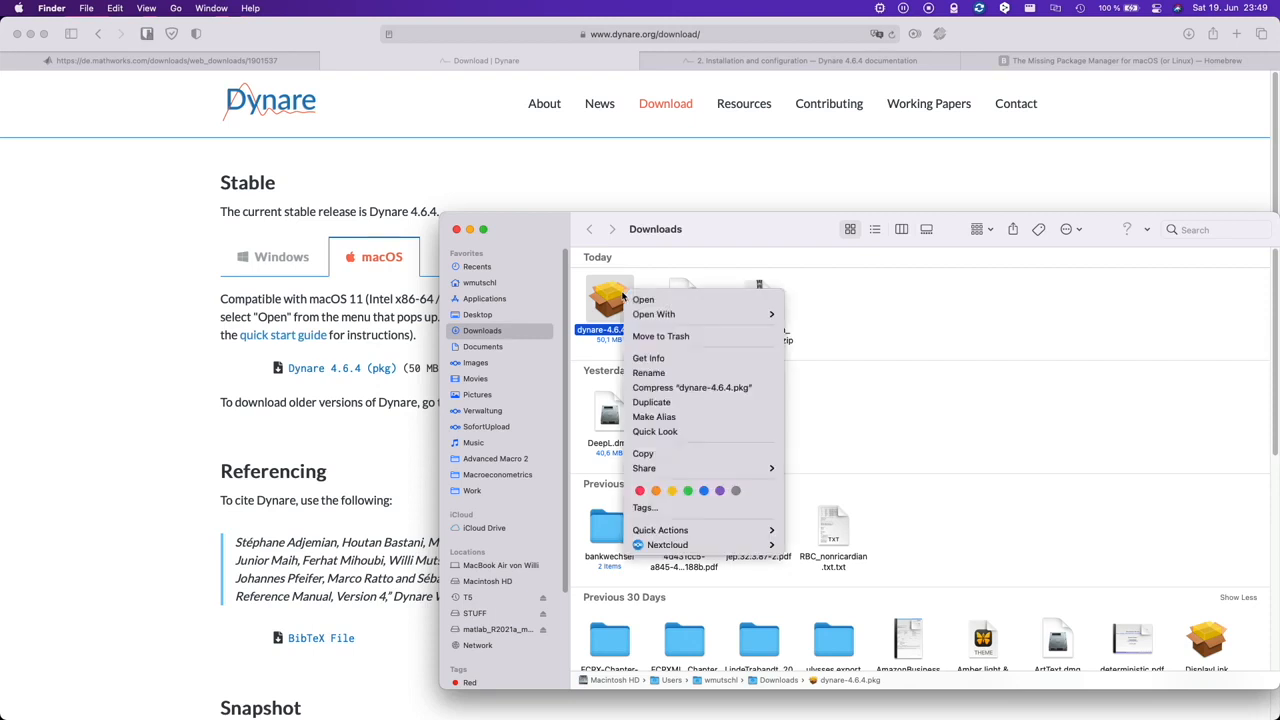
left_click(683, 301)
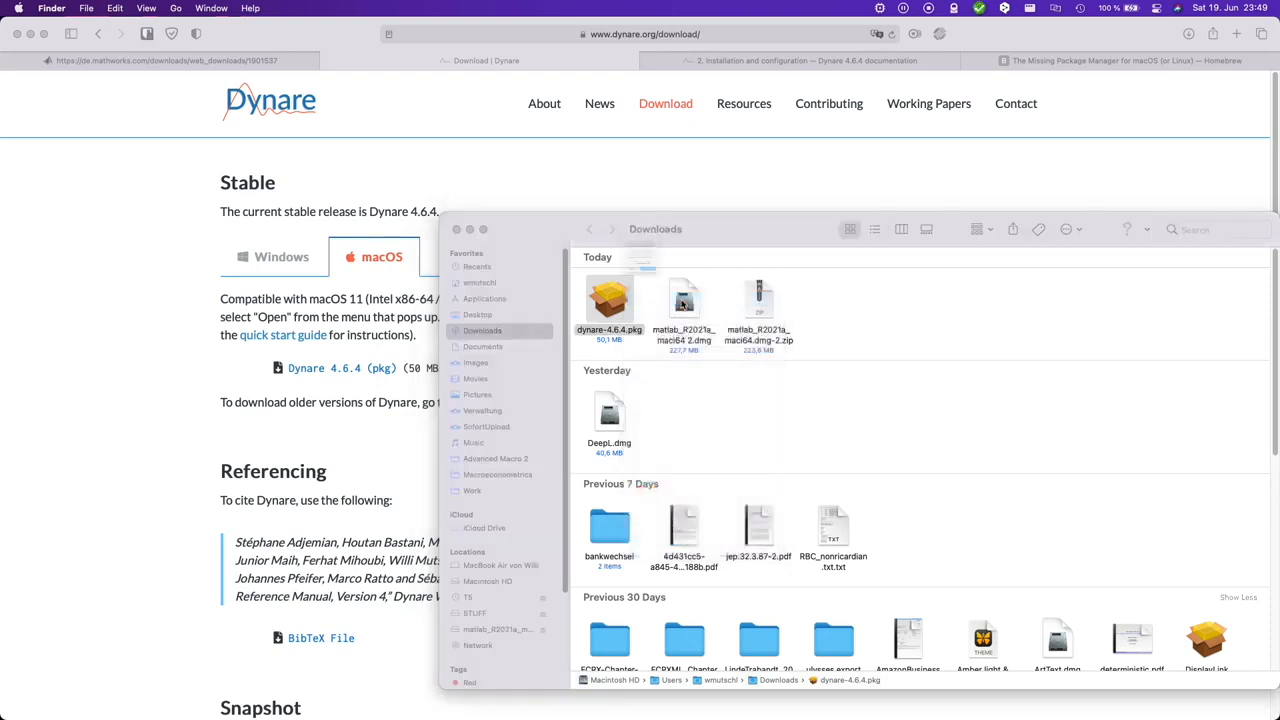
left_click(608, 340)
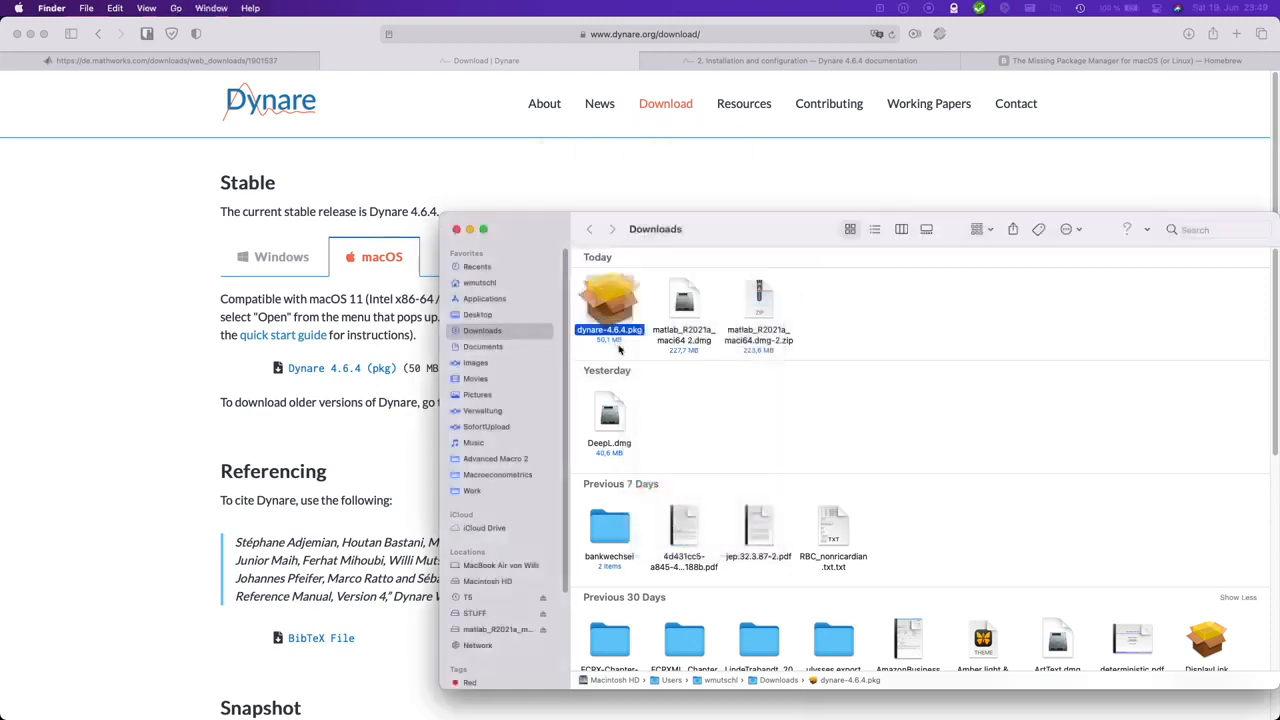
scroll(686, 313, "down", 3)
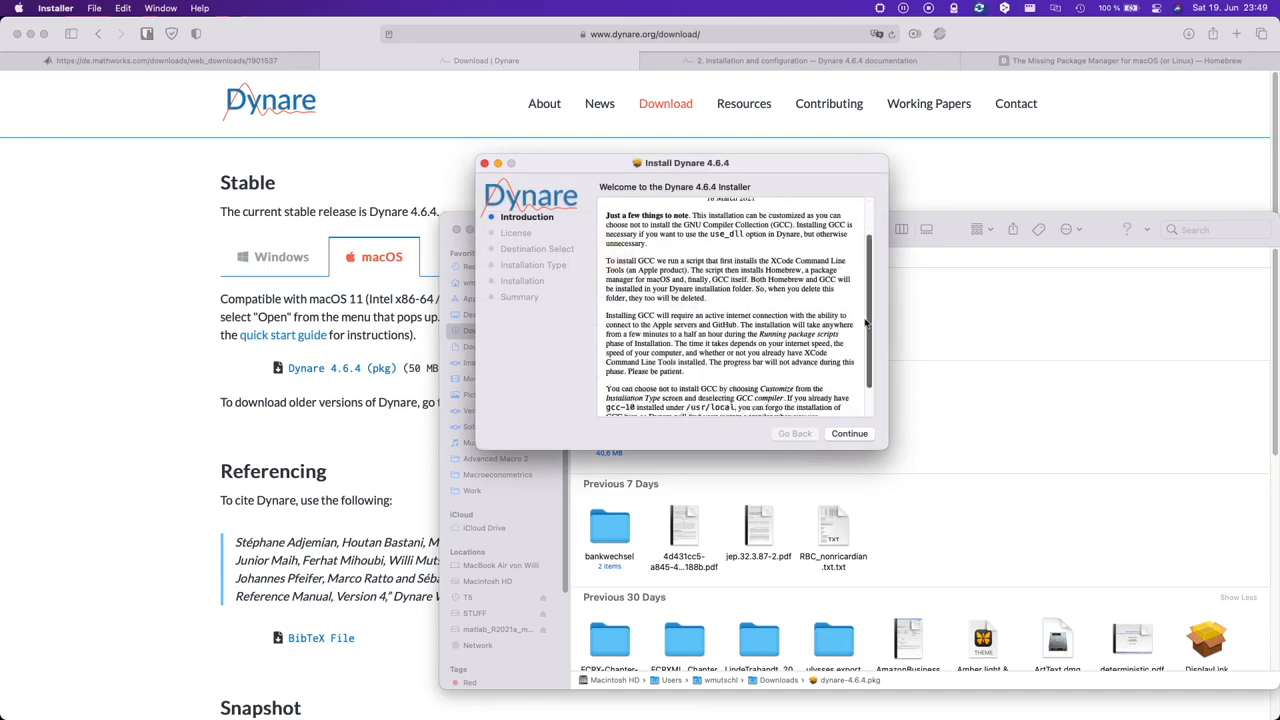
Step: Continue past the introduction, go through the GNU General Public License to its end and agree to its terms
left_click(856, 437)
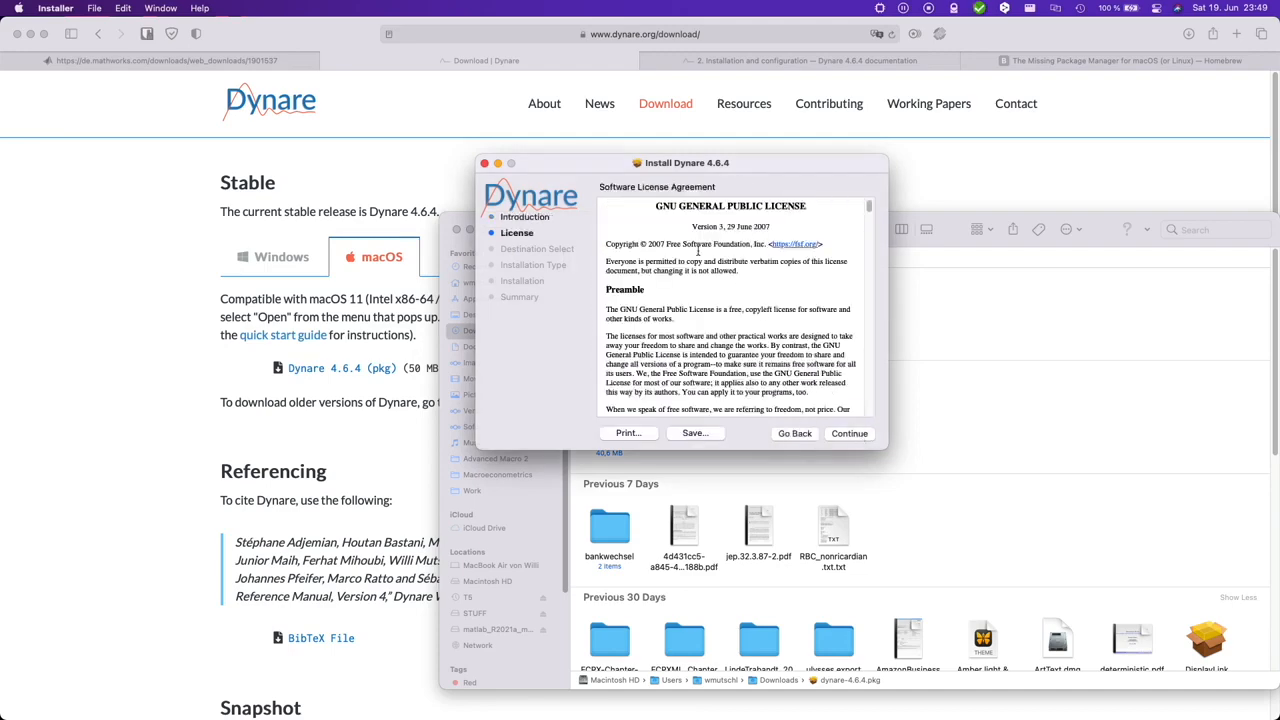
left_click_drag(868, 208, 869, 408)
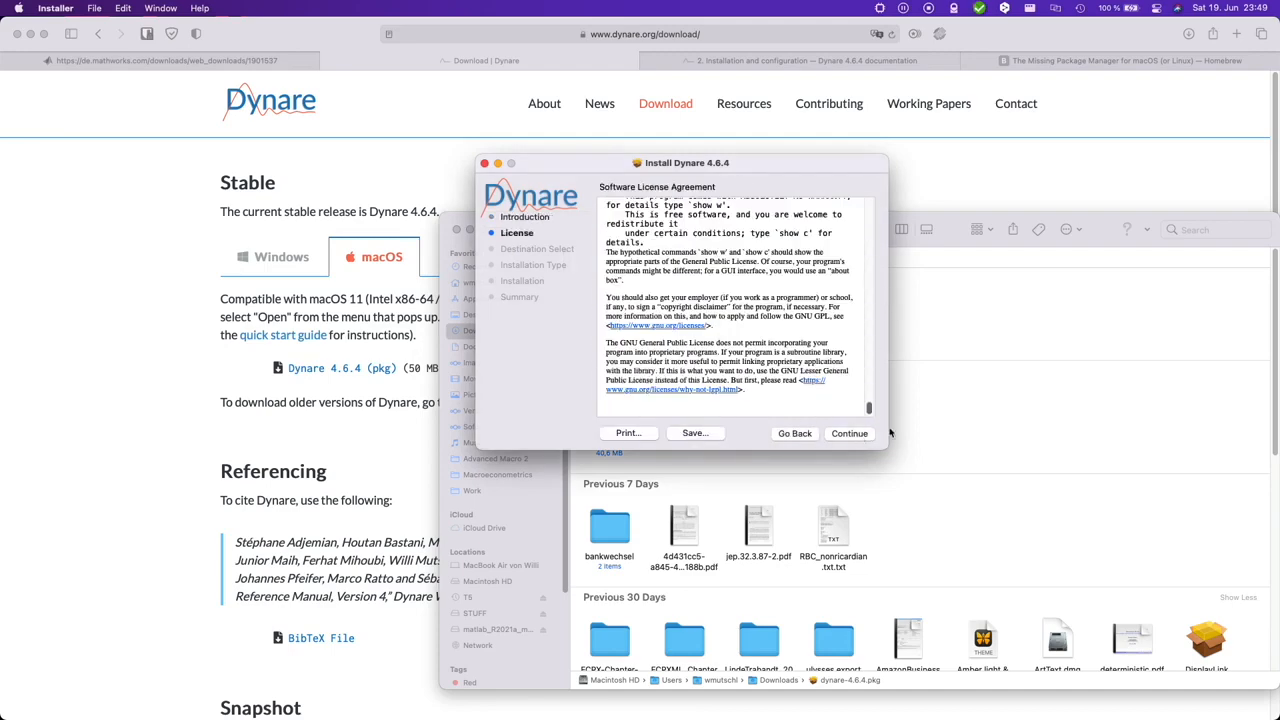
left_click(850, 434)
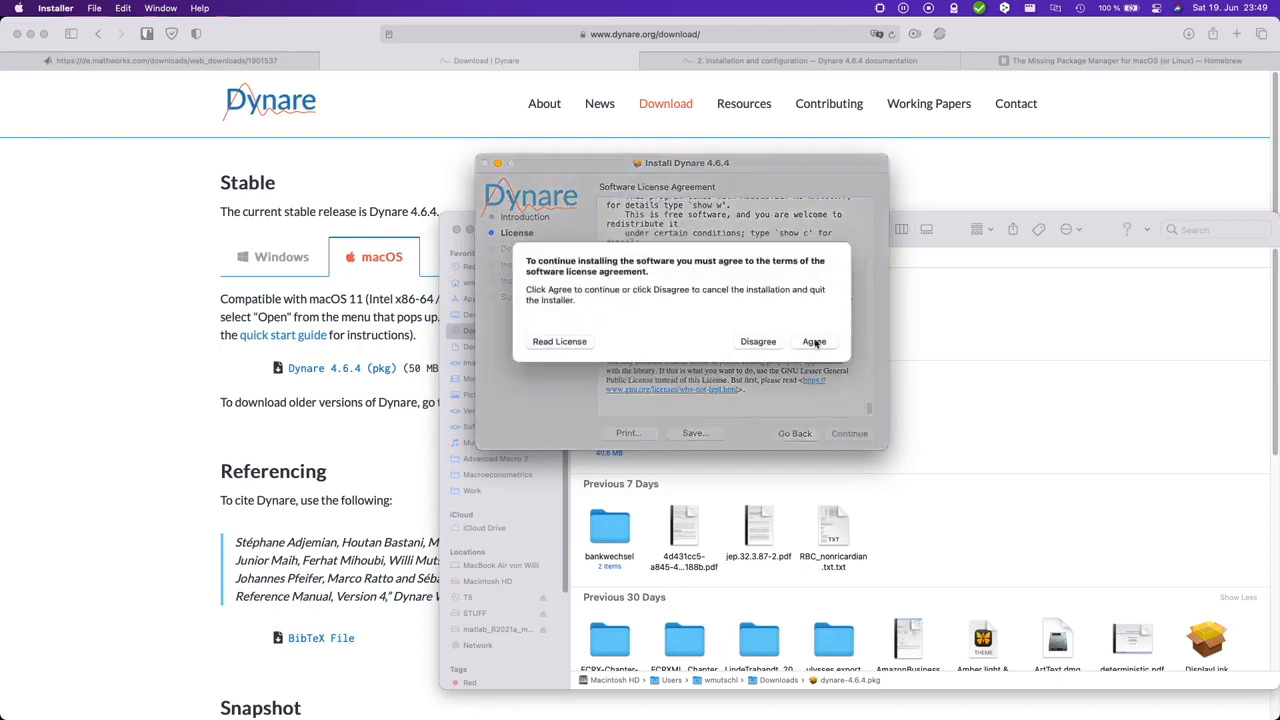
left_click(812, 341)
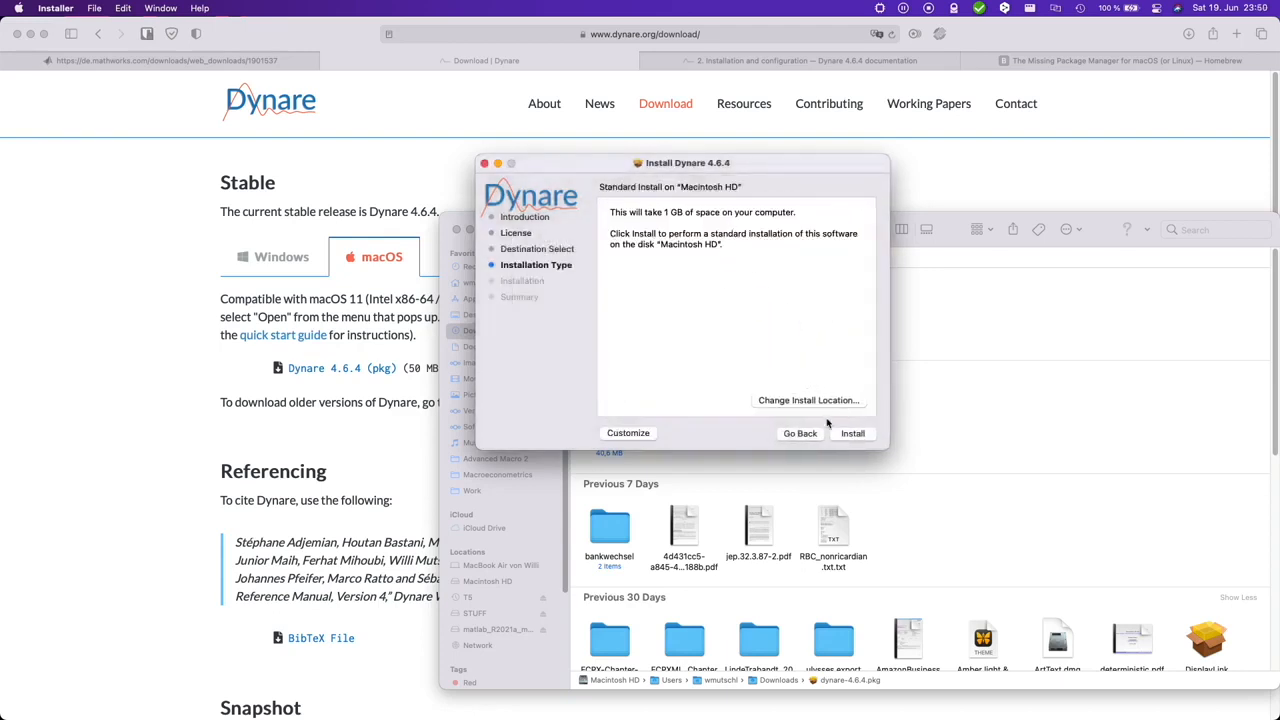
Step: Run the standard Dynare installation on Macintosh HD, authorise it with the account password, and close the finished installer
left_click(849, 434)
type("*")
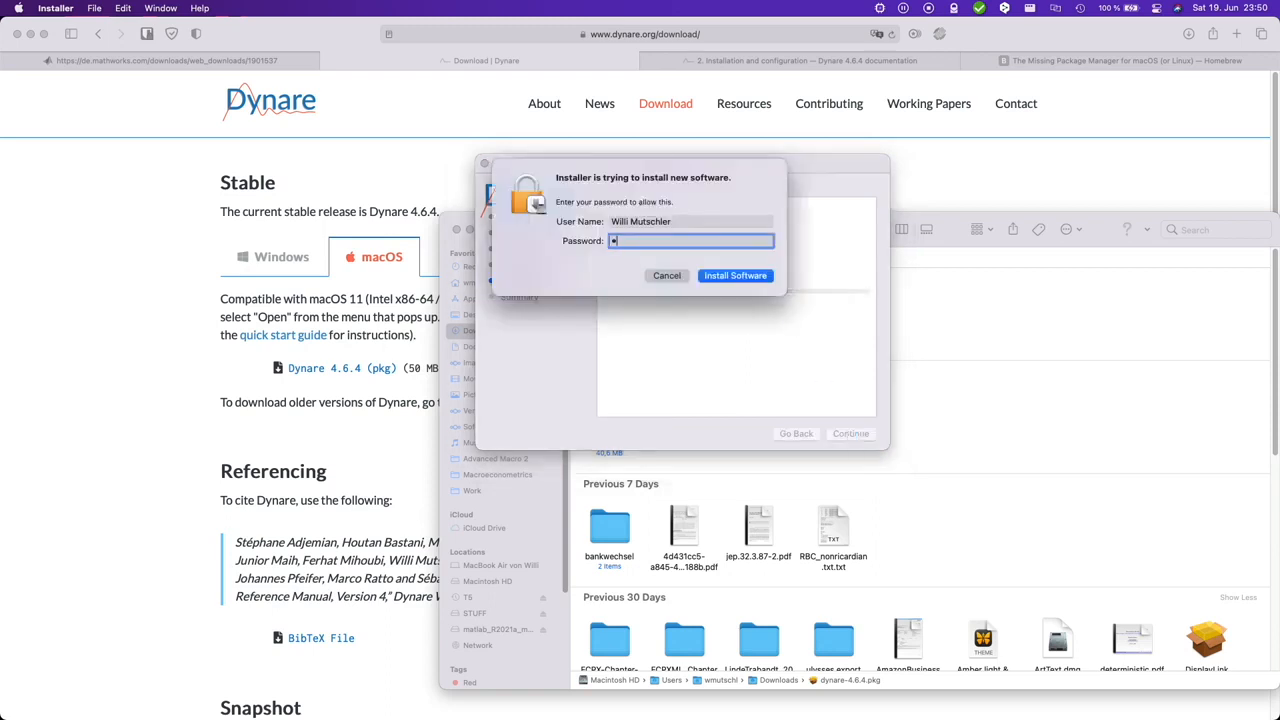
type("************")
key("Return")
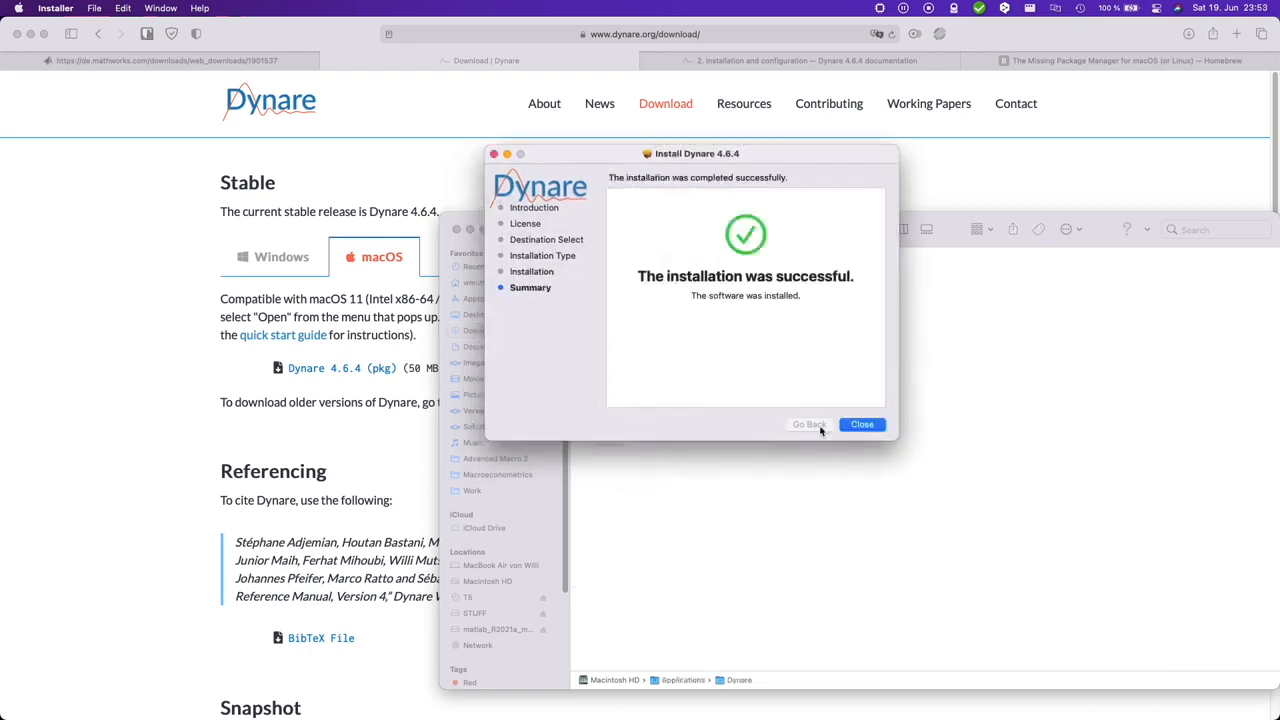
left_click(862, 424)
Step: Examine the installed Dynare folder in Applications and its 4.6.4 subfolder
left_click(484, 298)
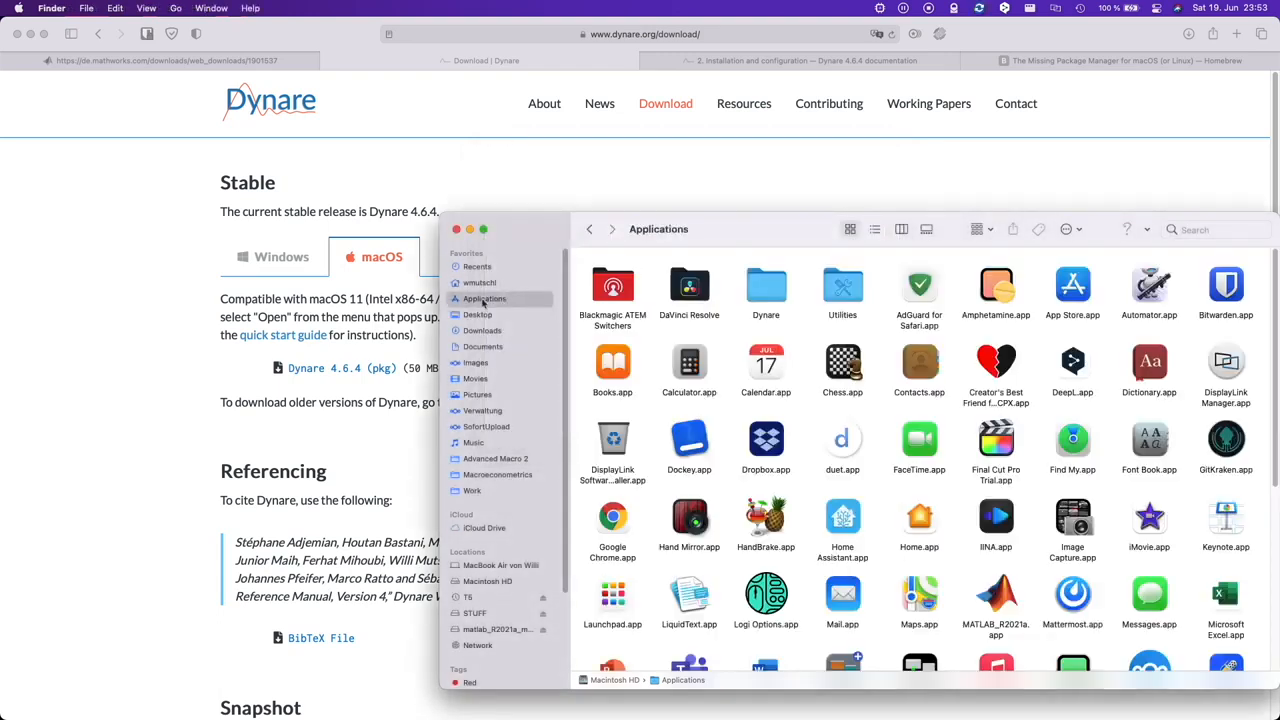
left_click(775, 294)
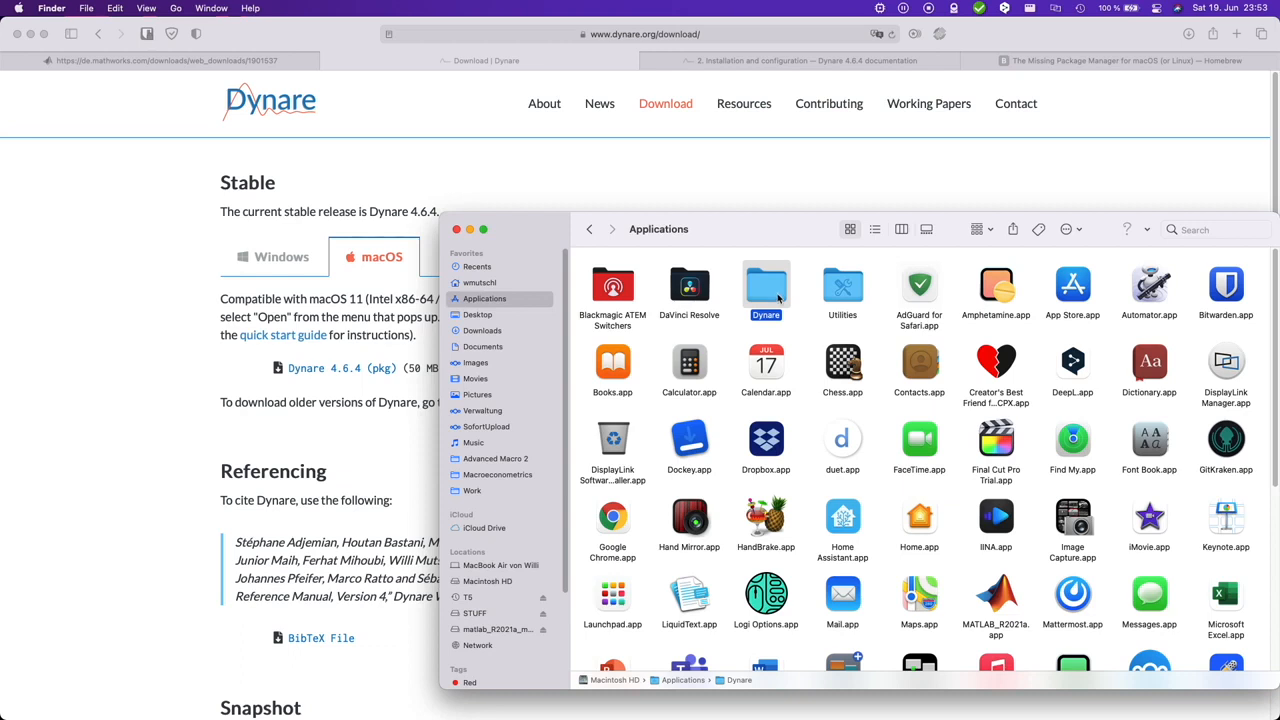
double_click(778, 296)
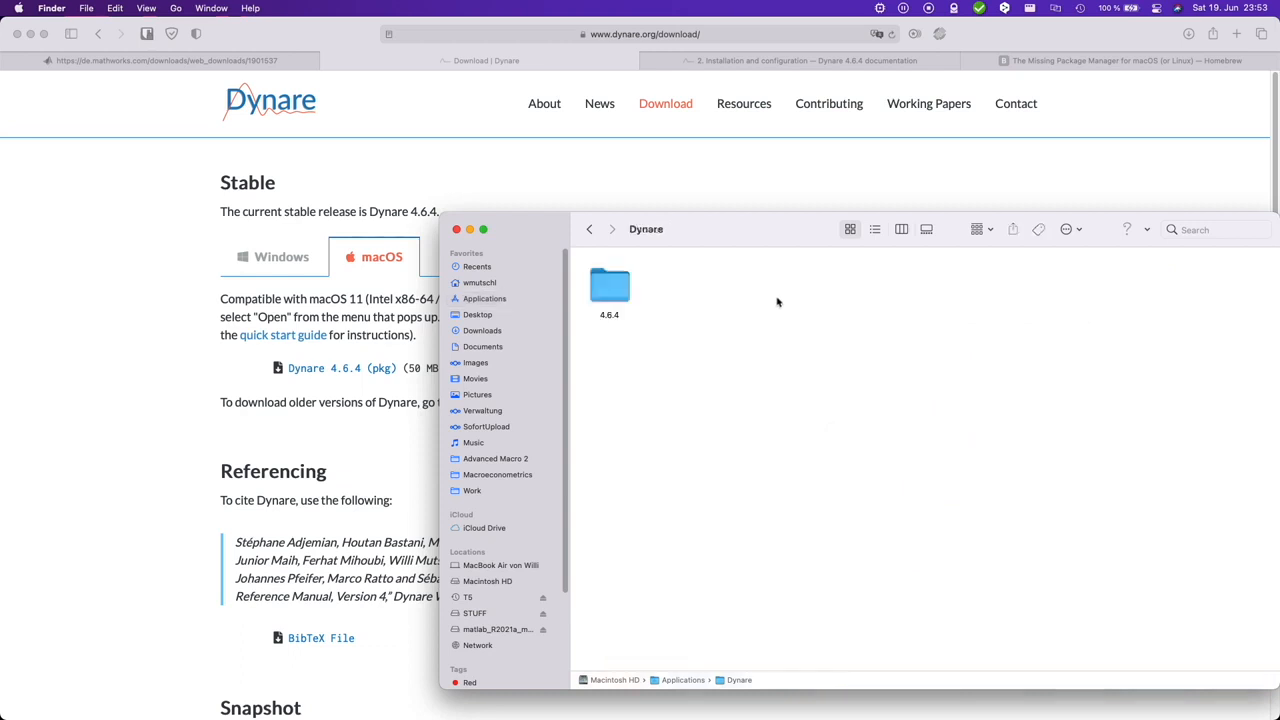
double_click(622, 293)
left_click(589, 229)
Step: Create a new folder named DynareWork in Documents
left_click(494, 349)
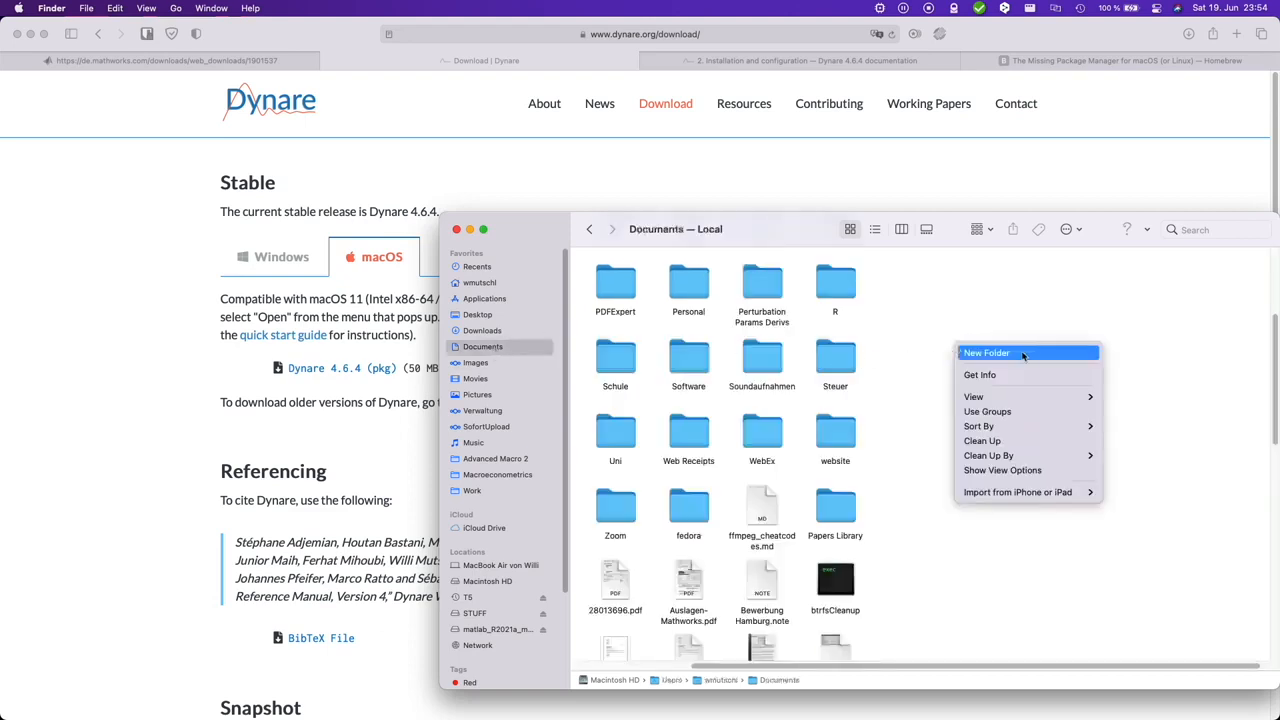
left_click(1018, 354)
type("DynareWork")
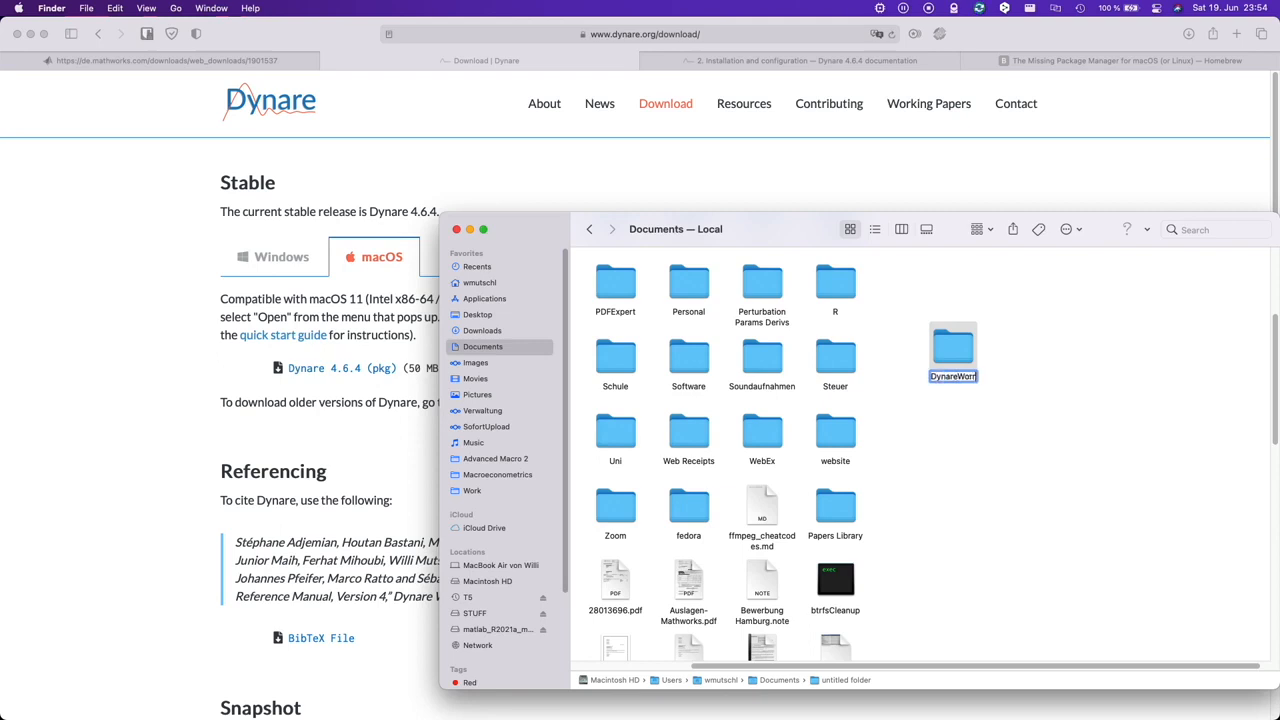
key("Return")
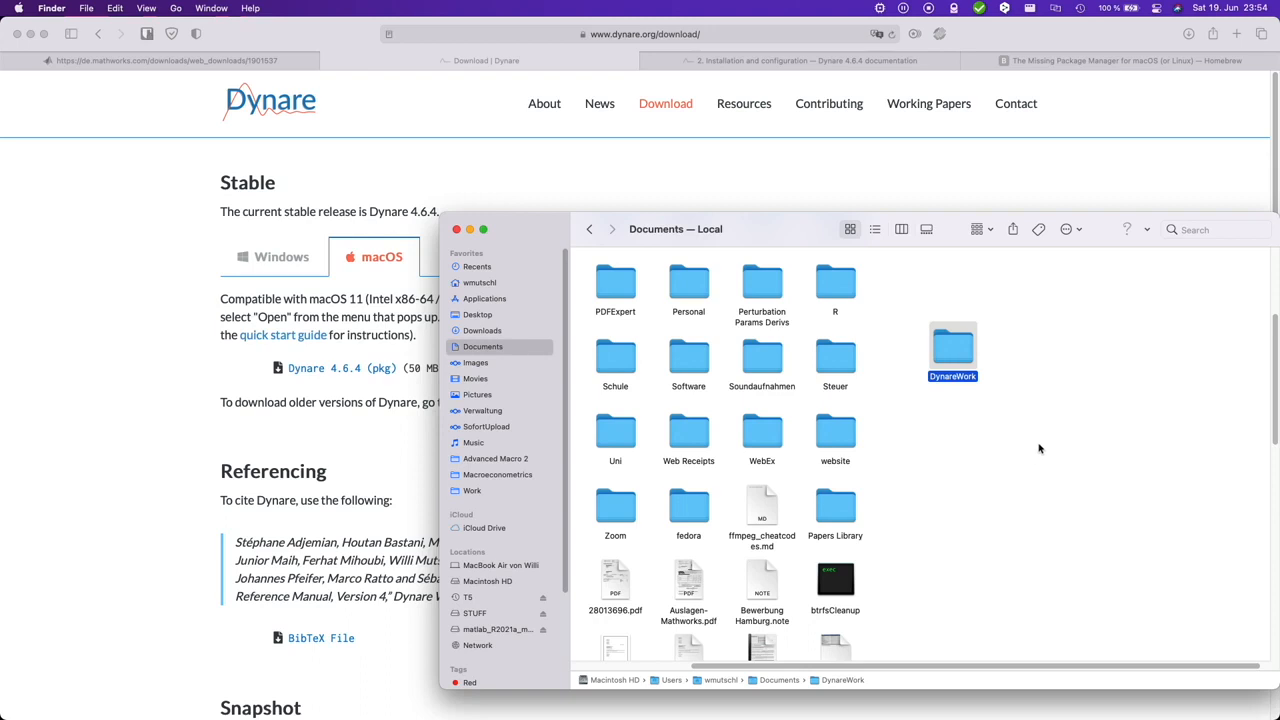
Step: Copy example1.mod from the examples folder of the Dynare 4.6.4 installation into the DynareWork folder
left_click(484, 298)
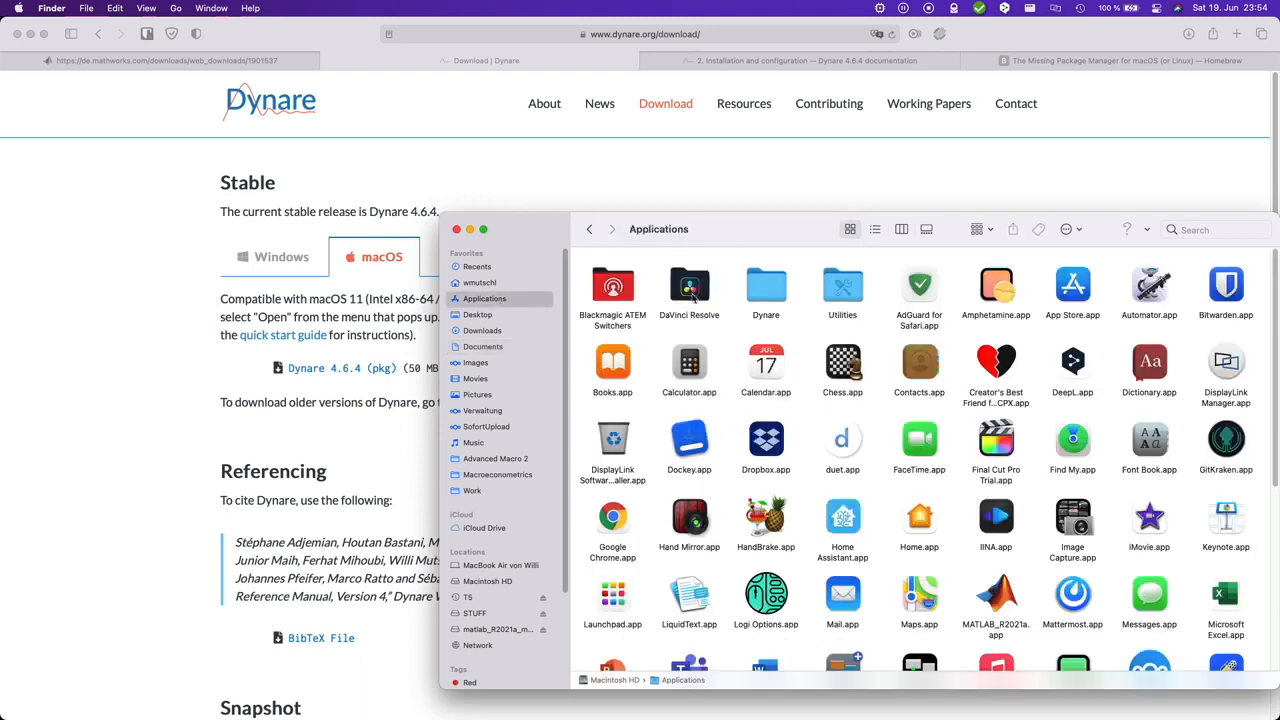
double_click(748, 292)
double_click(596, 288)
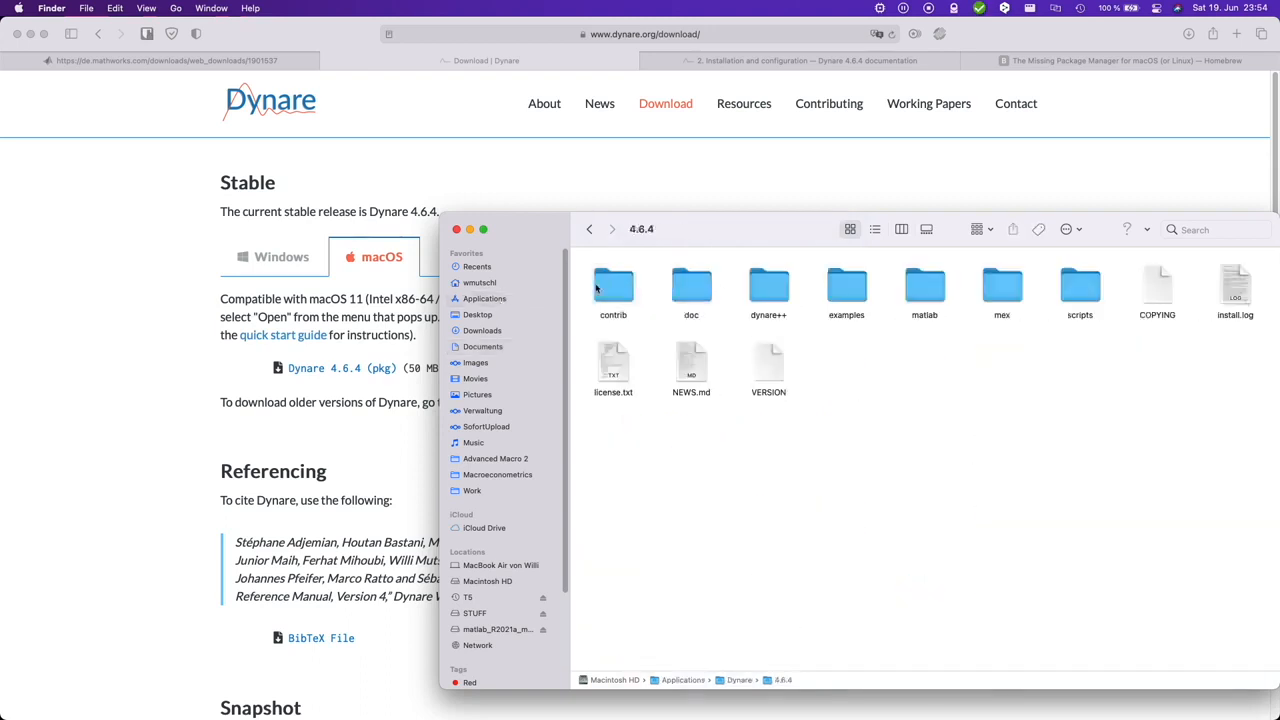
left_click(836, 289)
double_click(836, 289)
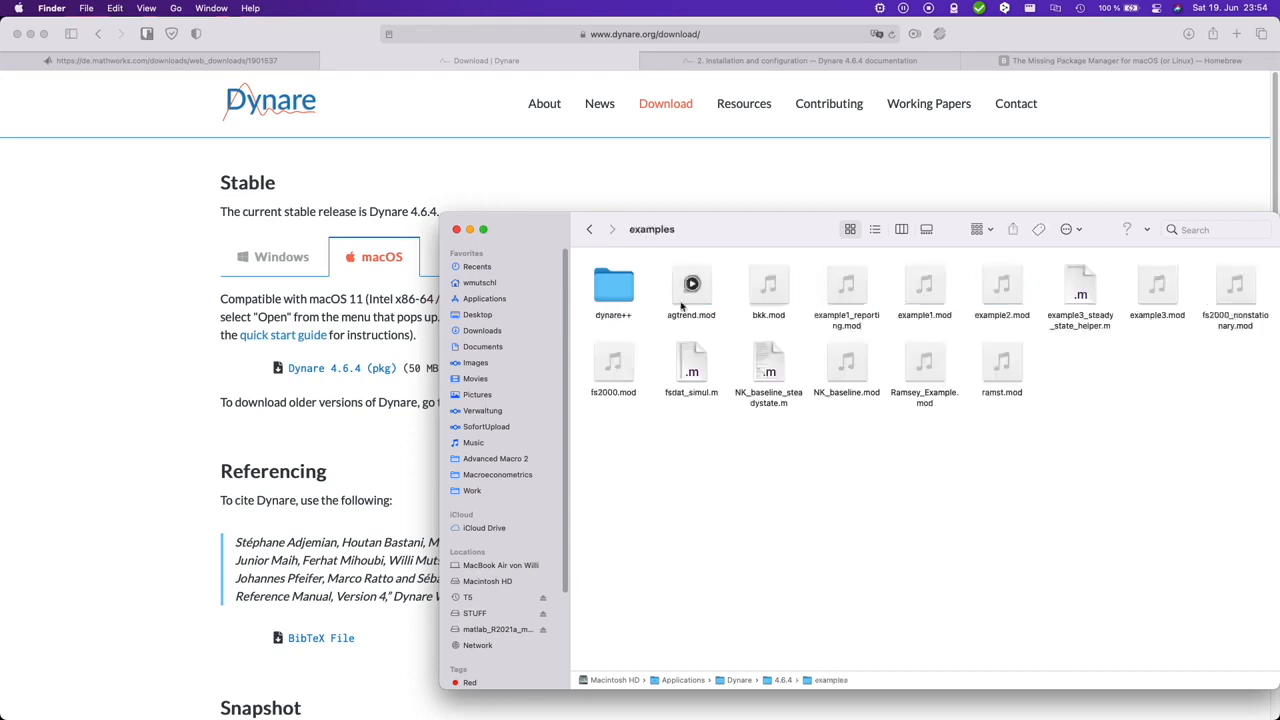
right_click(942, 277)
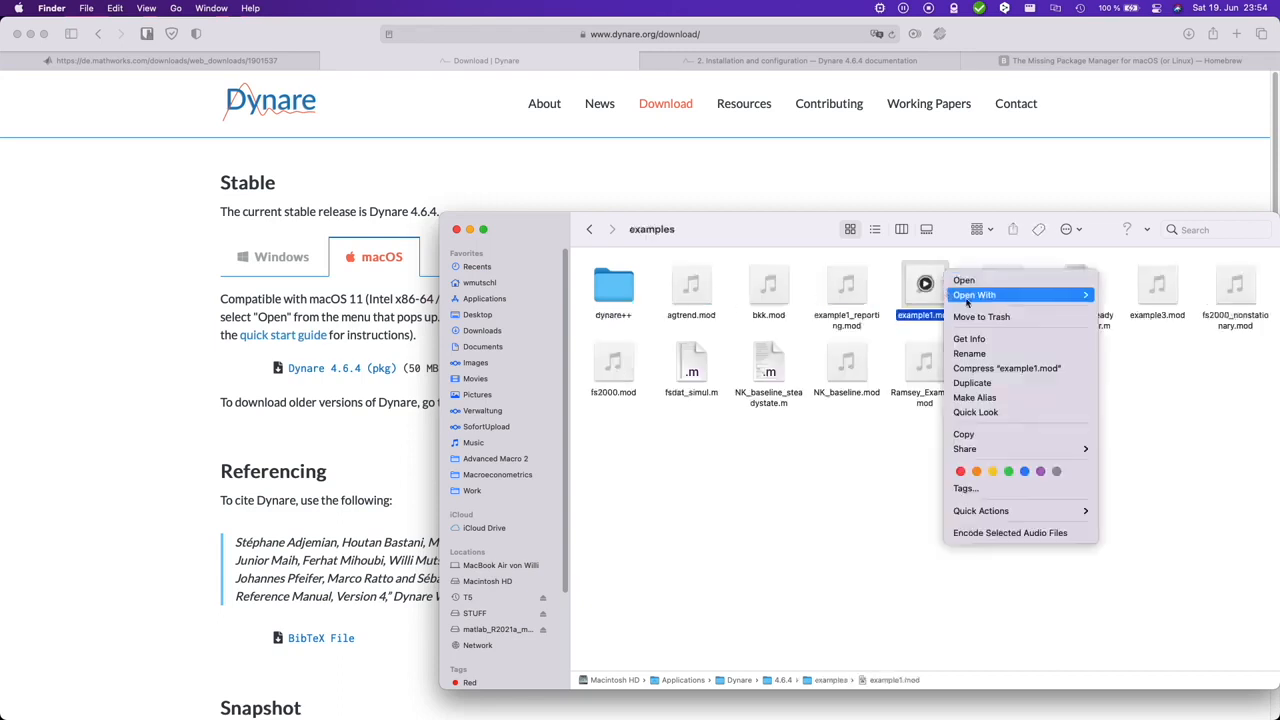
left_click(990, 440)
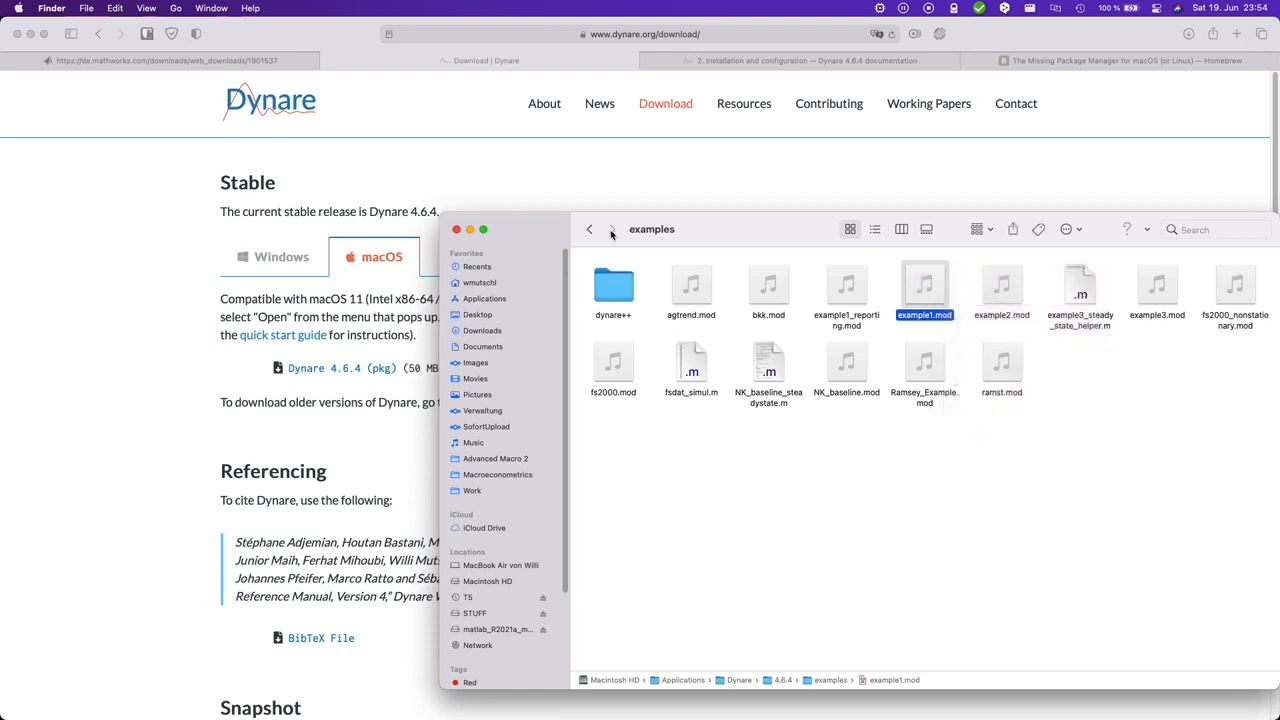
left_click(493, 346)
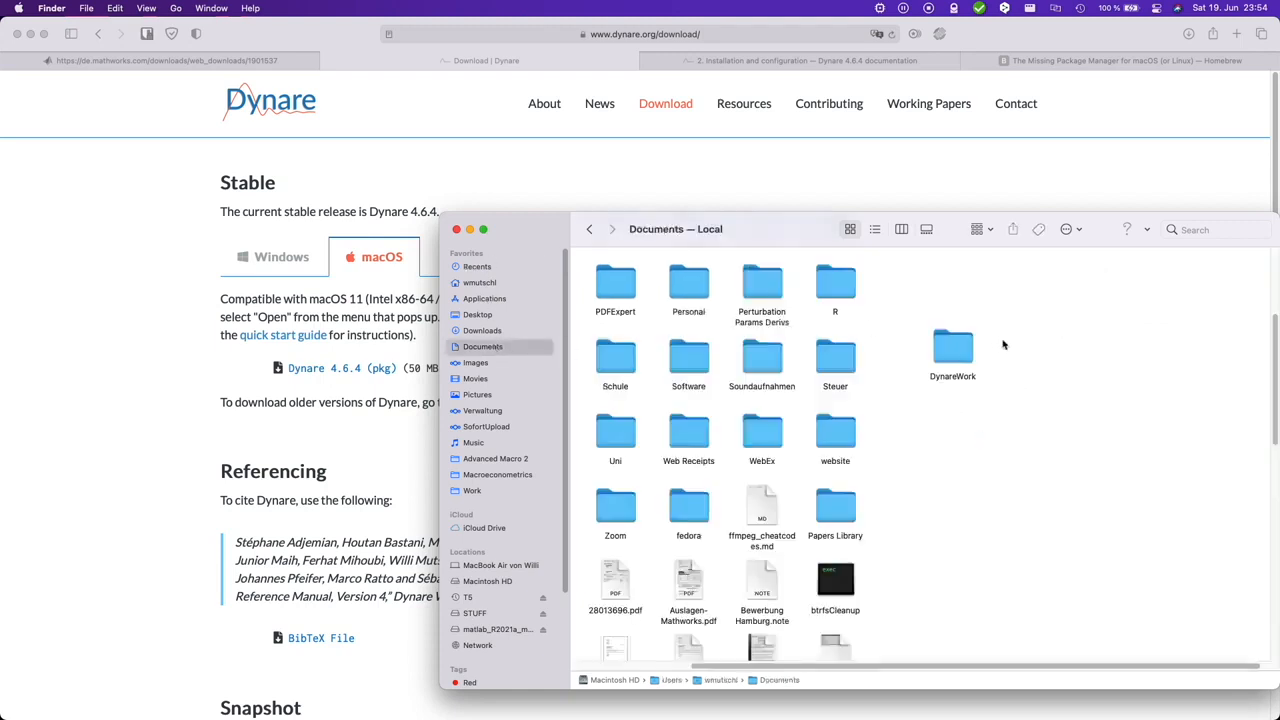
double_click(952, 350)
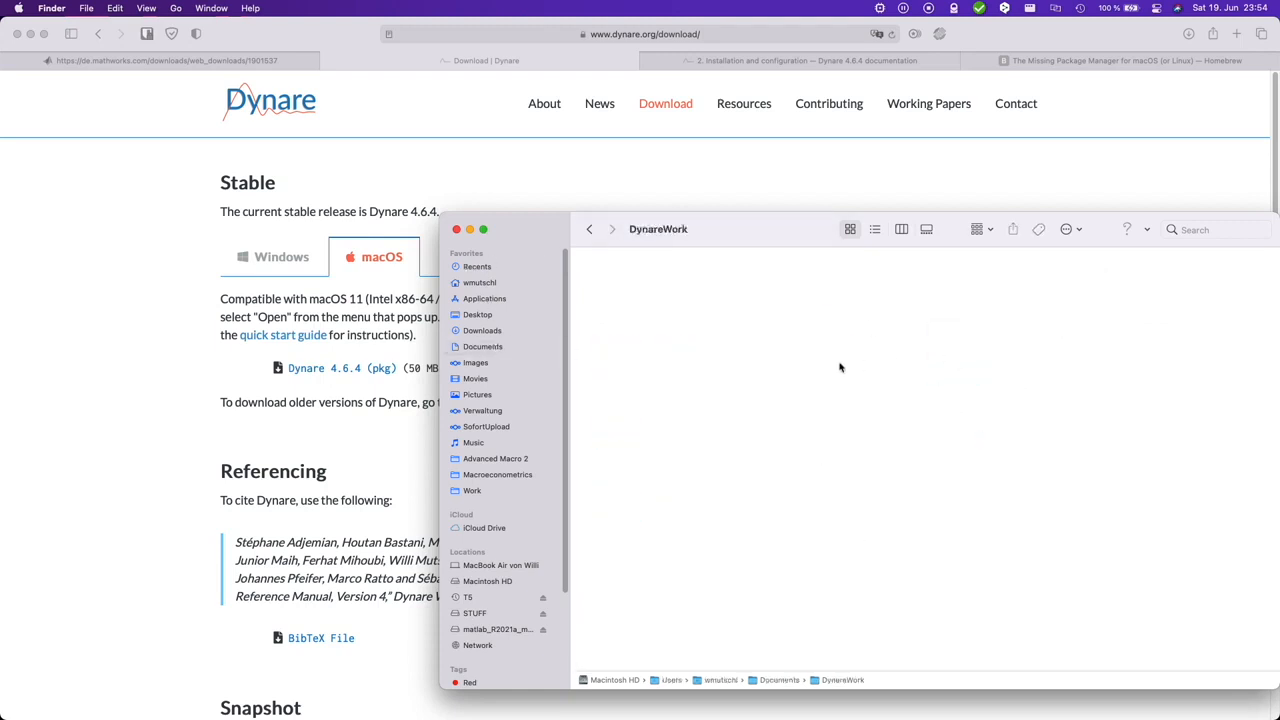
key("super+v")
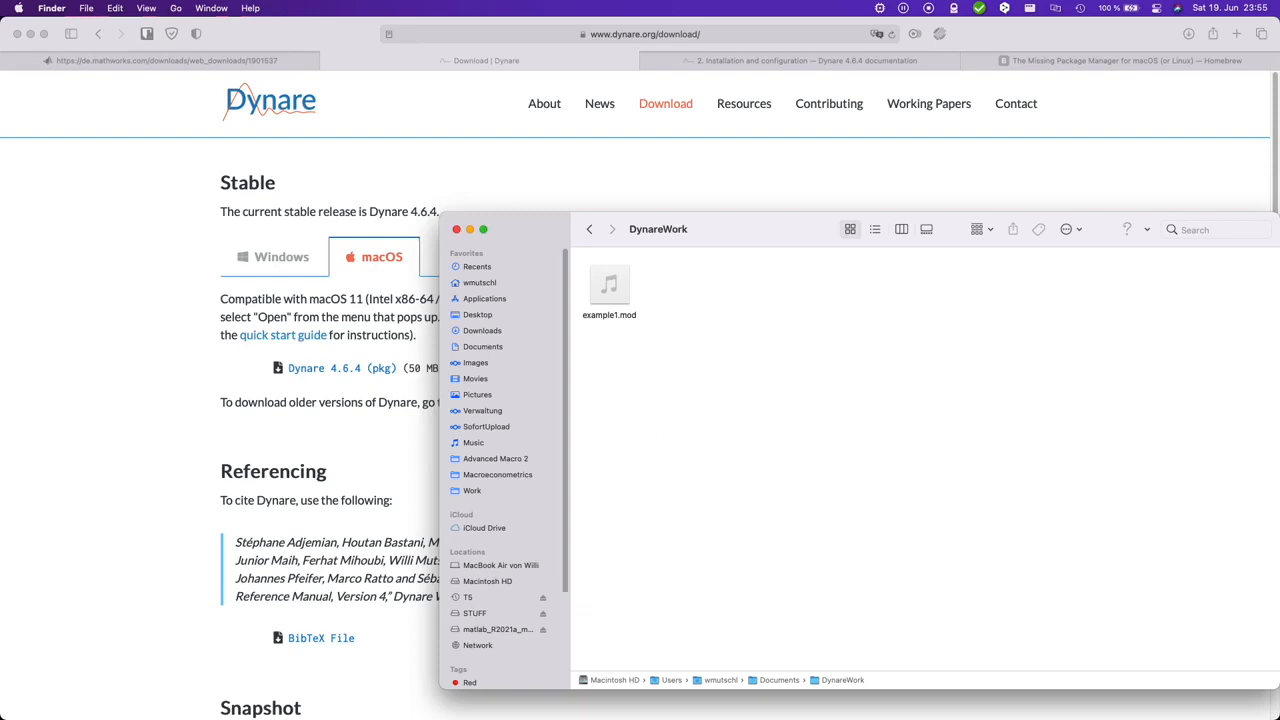
Step: Switch to MATLAB and add the Dynare folder to the search path with addpath('/Applications/Dynare/4.6.4/matlab')
left_click(965, 680)
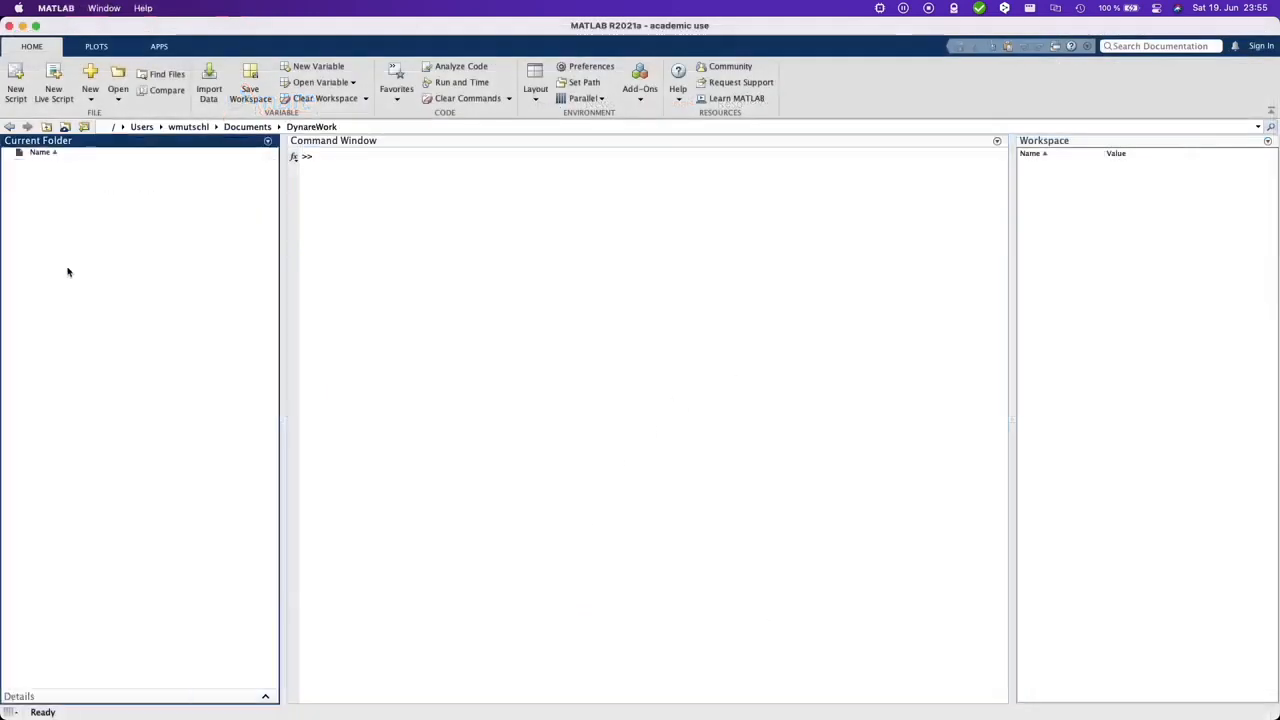
left_click(458, 258)
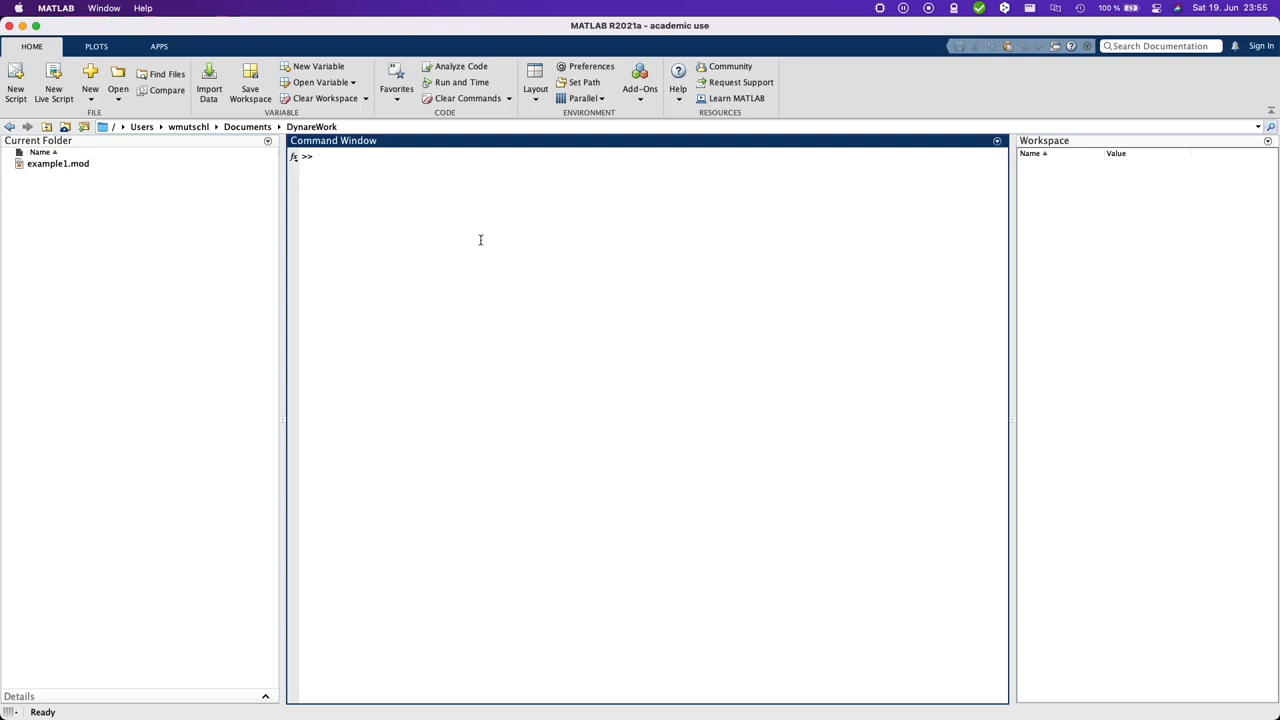
type("addpath")
key("super+v")
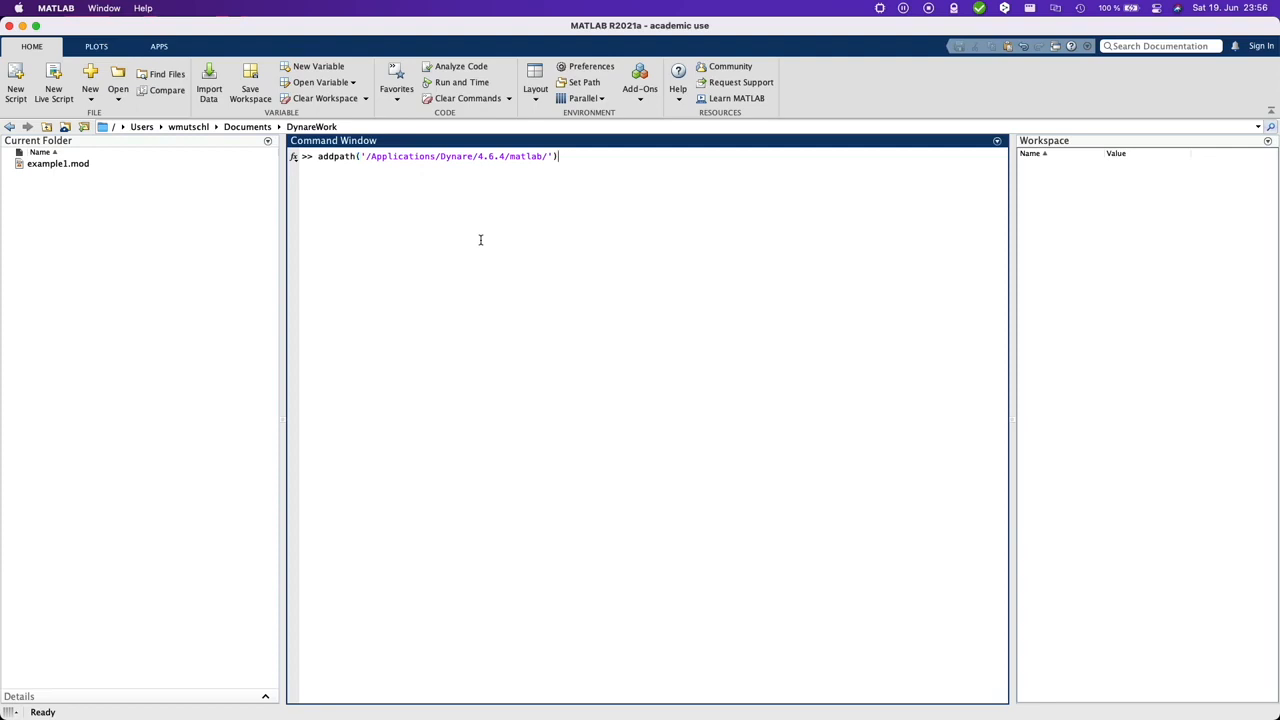
key("shift+Left")
key("shift+Left")
key("shift+Left")
key("shift+Left")
key("Right")
key("BackSpace")
key("Return")
Step: Run the dynare command without a model file and check the reported version
type("dynare")
key("Return")
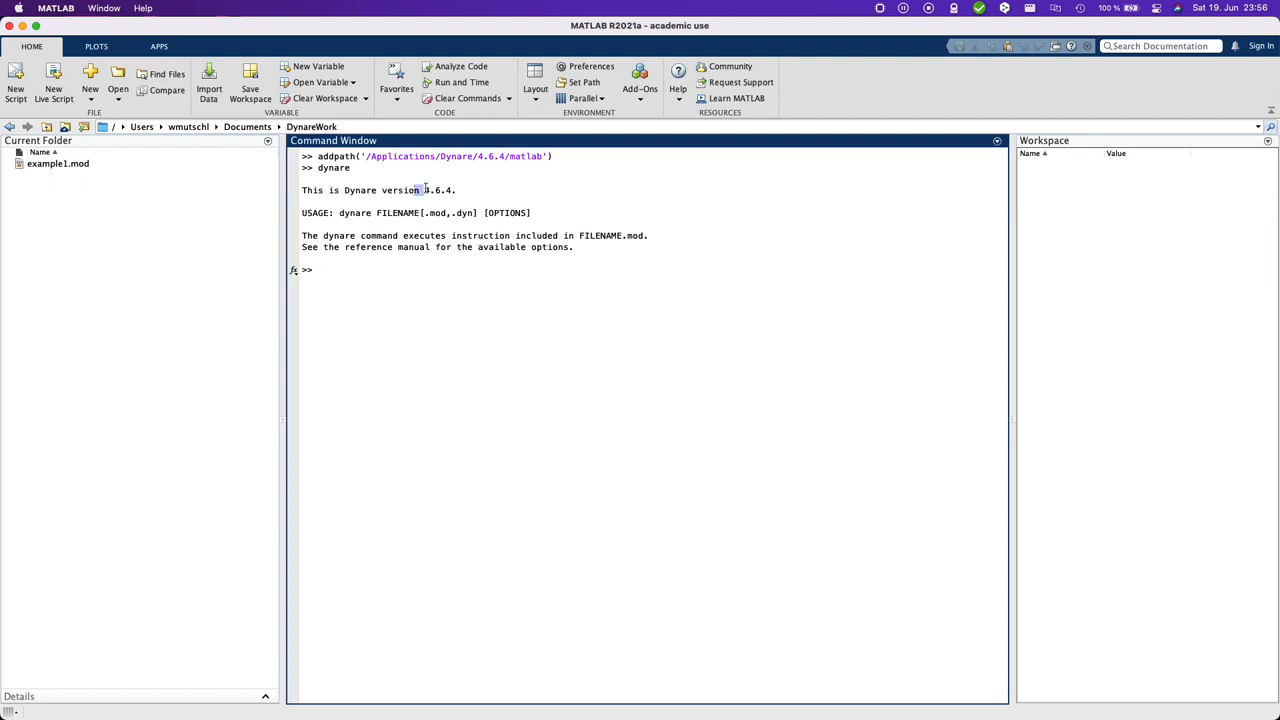
left_click_drag(418, 190, 463, 189)
Step: Run the example model with the command dynare example1 and check the processor architecture MATLAB runs on
left_click(446, 295)
type("dynare example1")
key("Return")
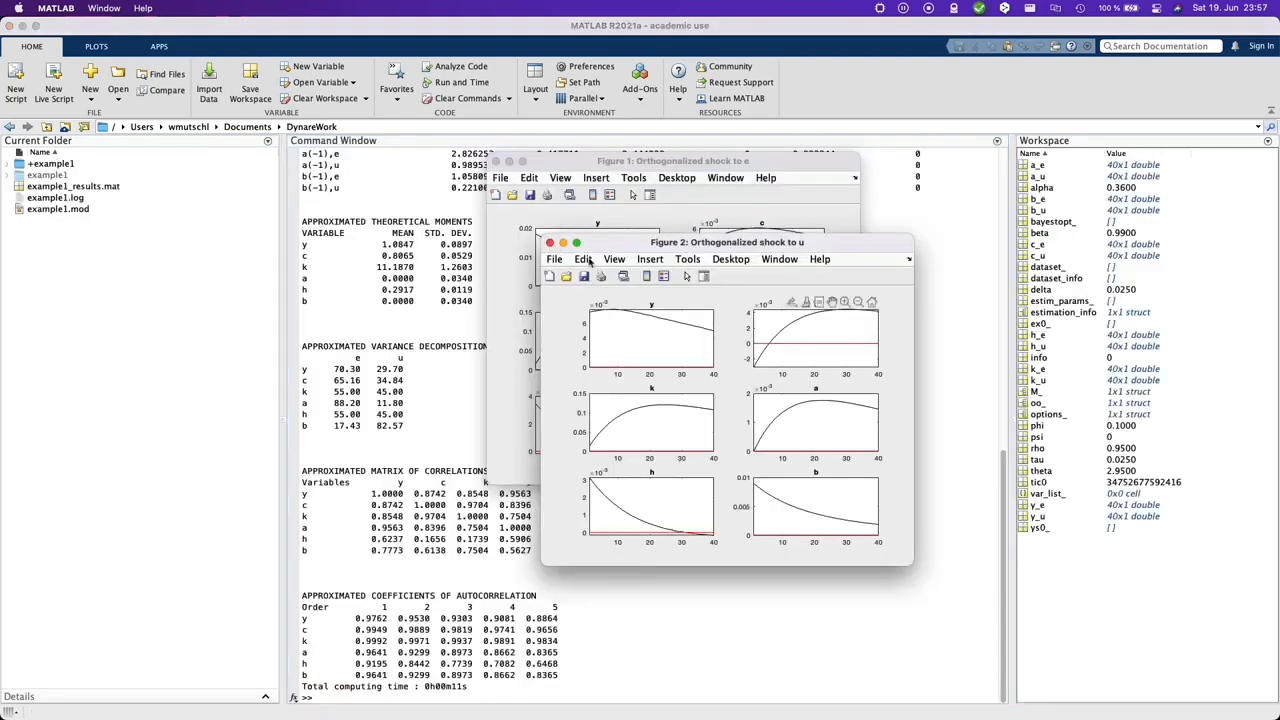
left_click(880, 8)
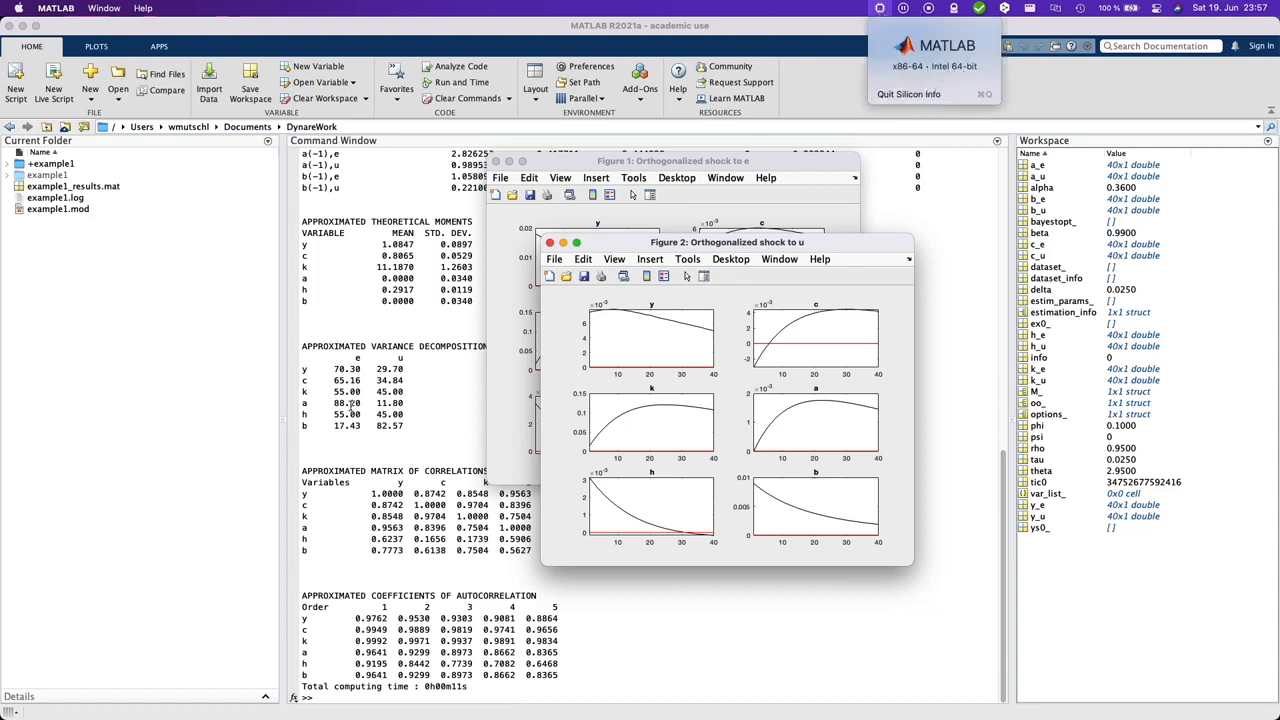
left_click(408, 410)
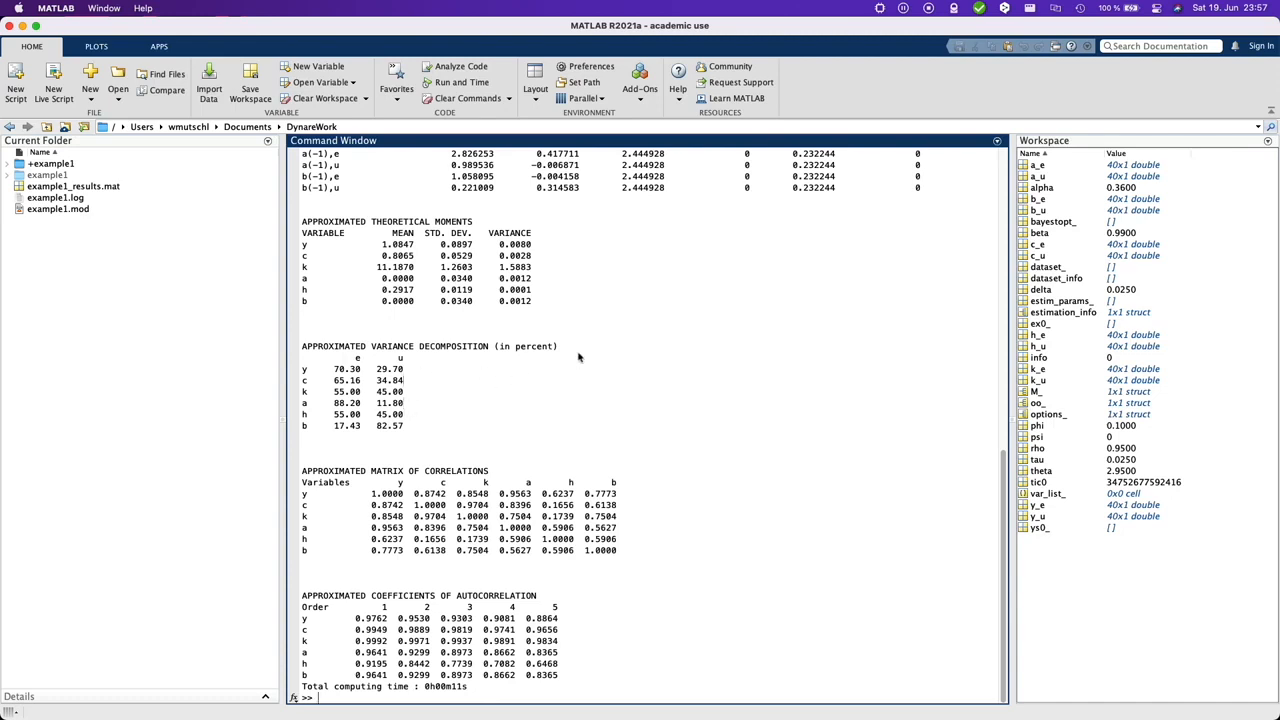
Step: Add mod as a file extension for the MATLAB language in the Editor/Debugger language preferences and save the preferences
left_click(592, 67)
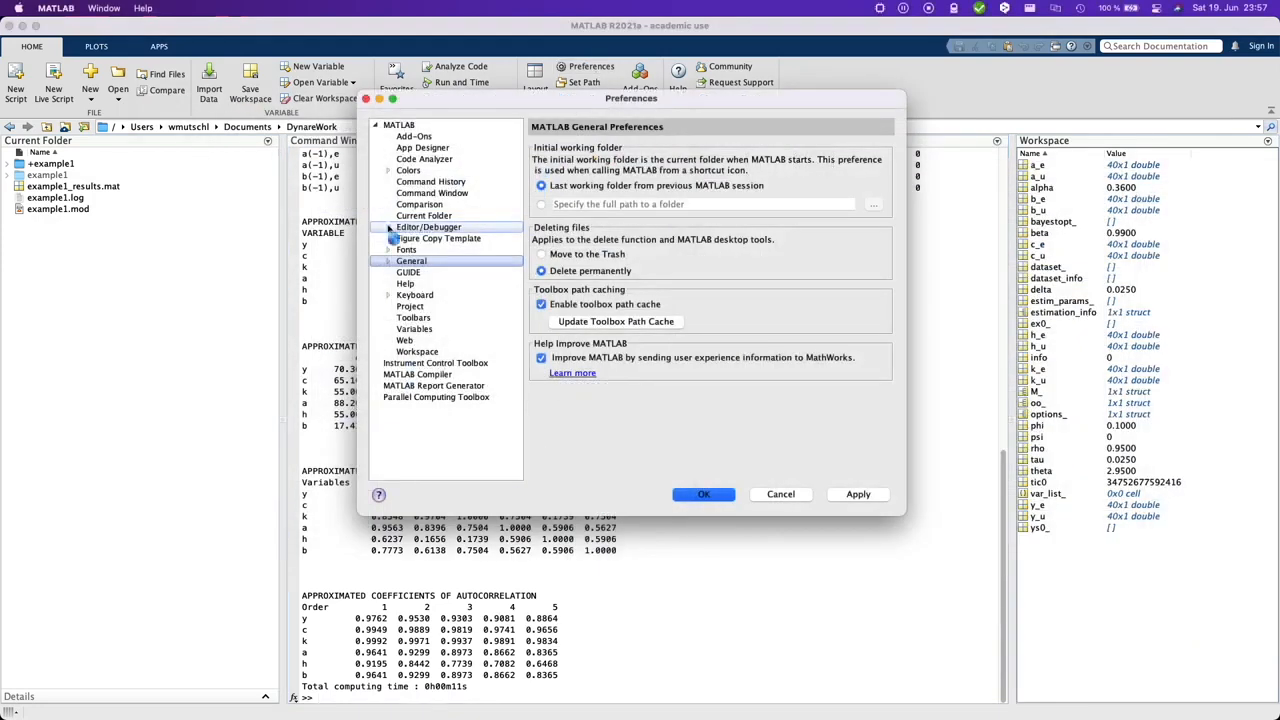
left_click(398, 228)
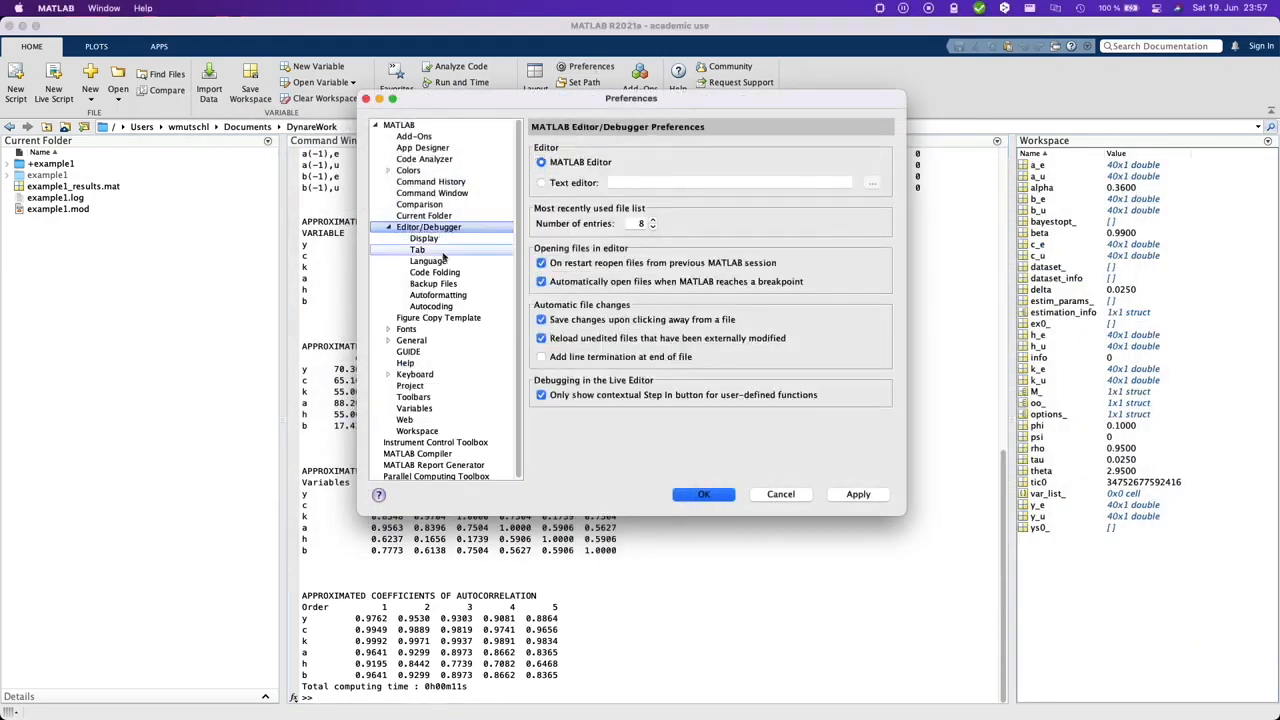
left_click(428, 261)
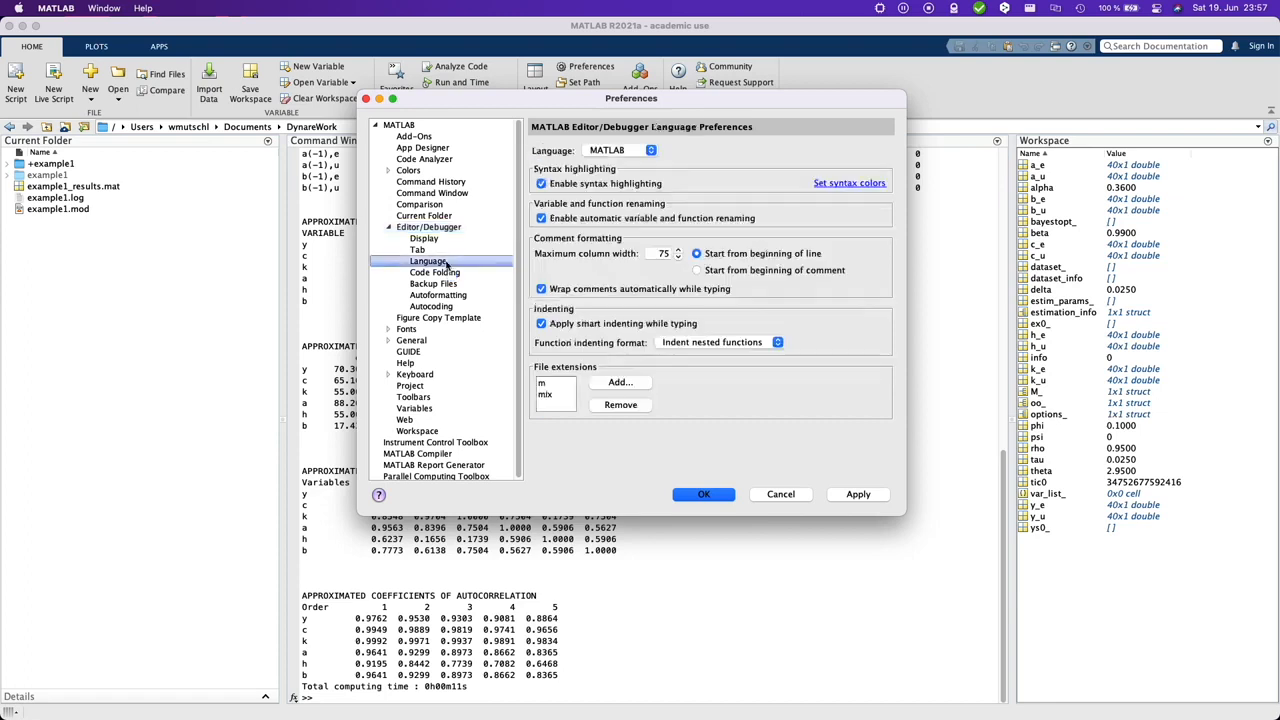
left_click(620, 382)
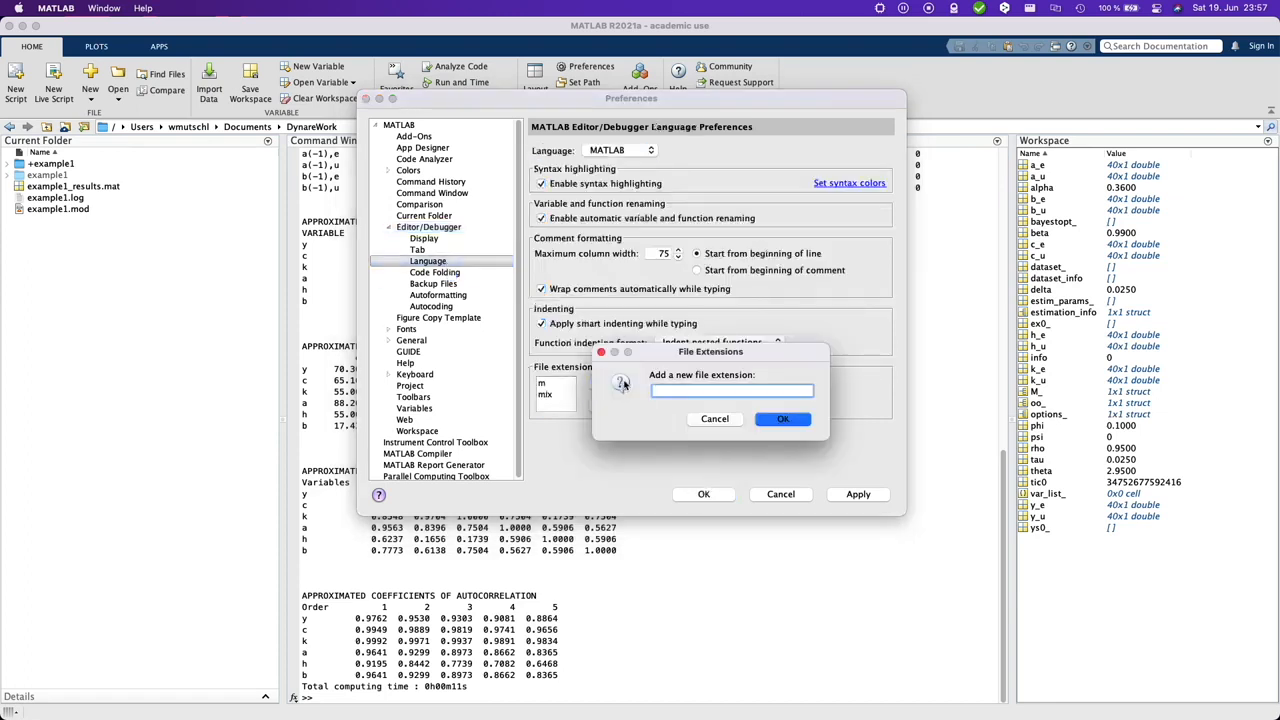
type("mod")
left_click(783, 419)
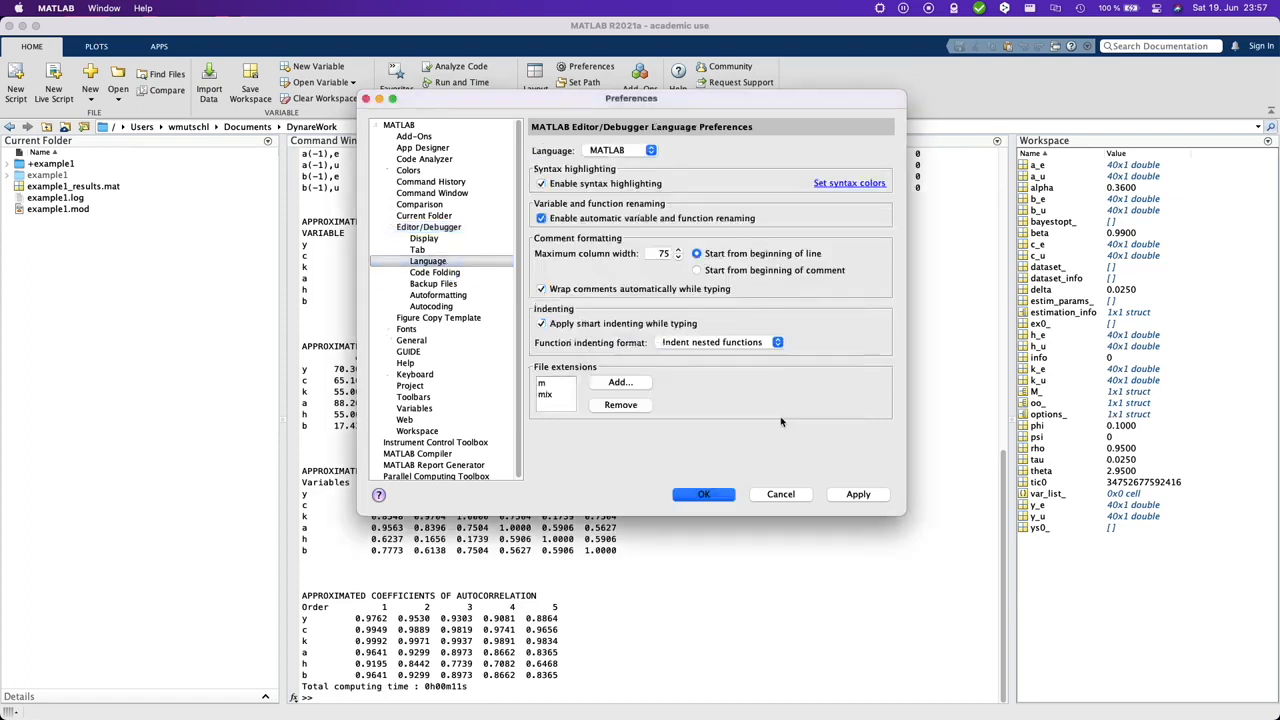
left_click(853, 495)
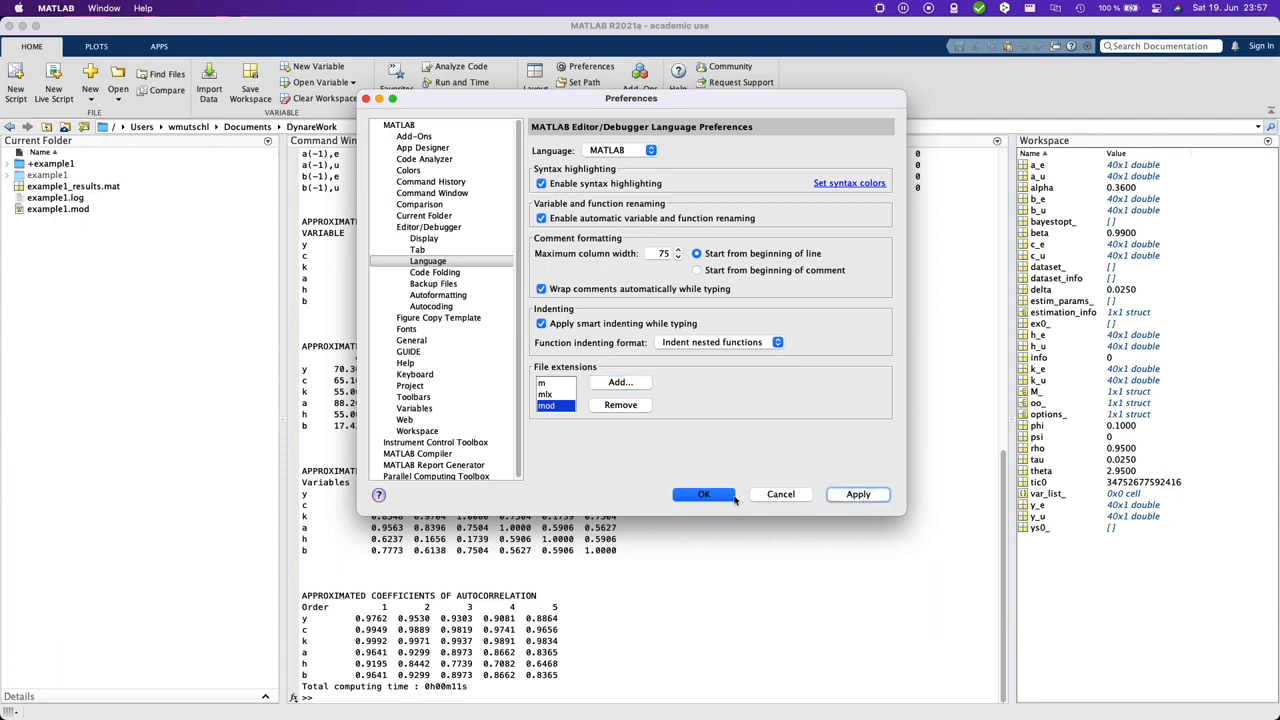
left_click(704, 494)
Step: Open example1.mod from the DynareWork folder in the MATLAB editor
right_click(70, 210)
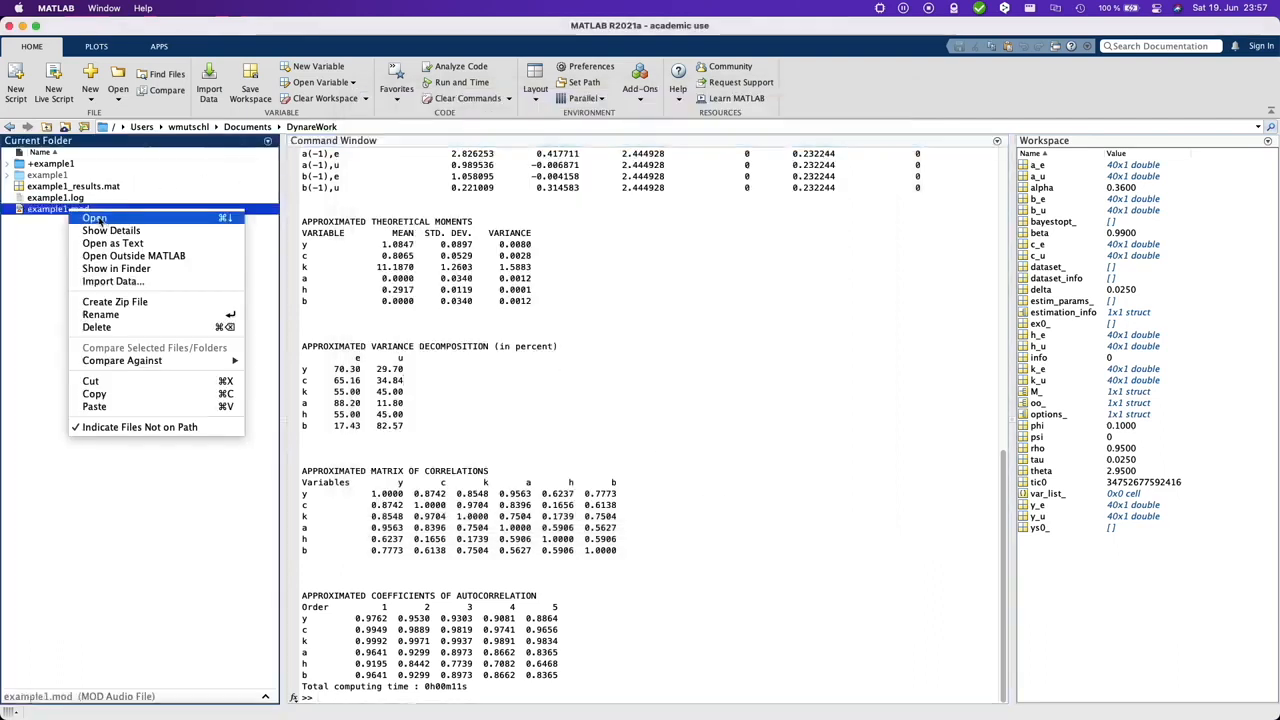
left_click(117, 219)
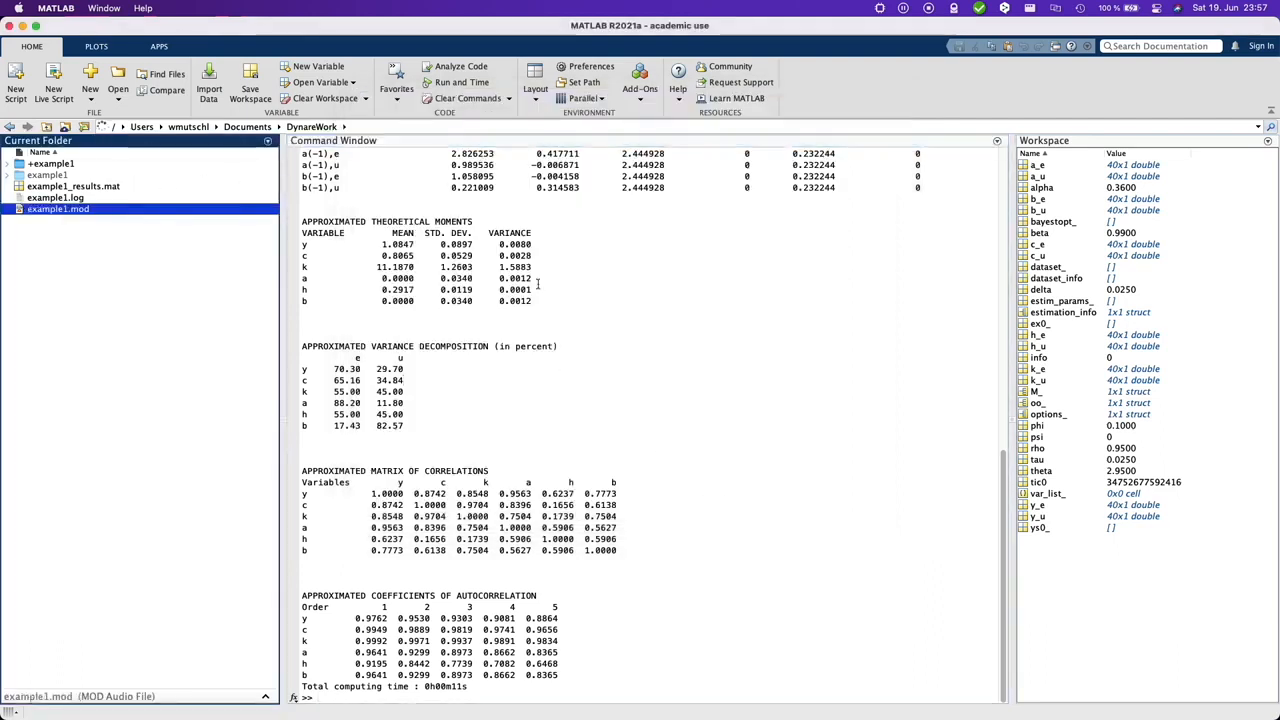